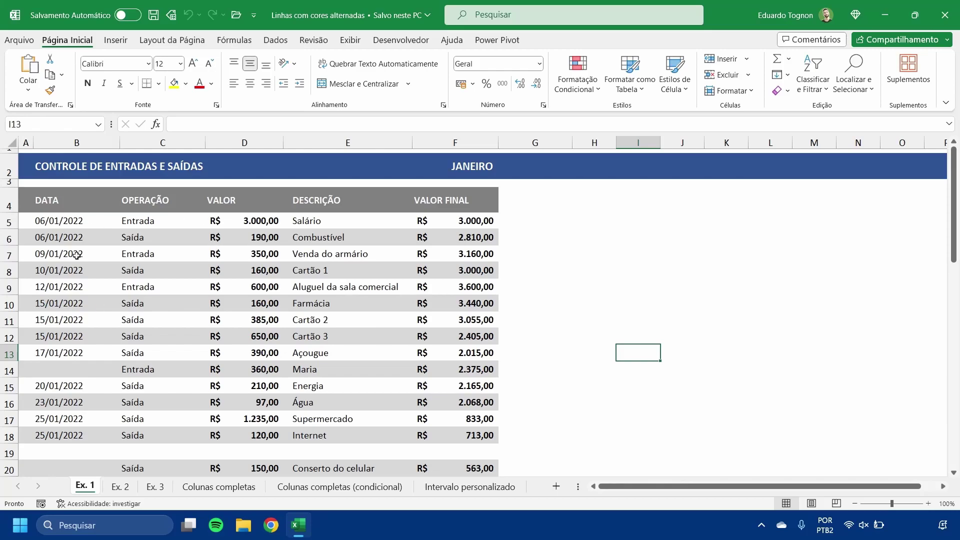
Examine the alternating row shading on sheet Ex. 1, from the filled table rows down through the empty rows.
scroll(133, 219, "down", 3)
scroll(133, 220, "down", 5)
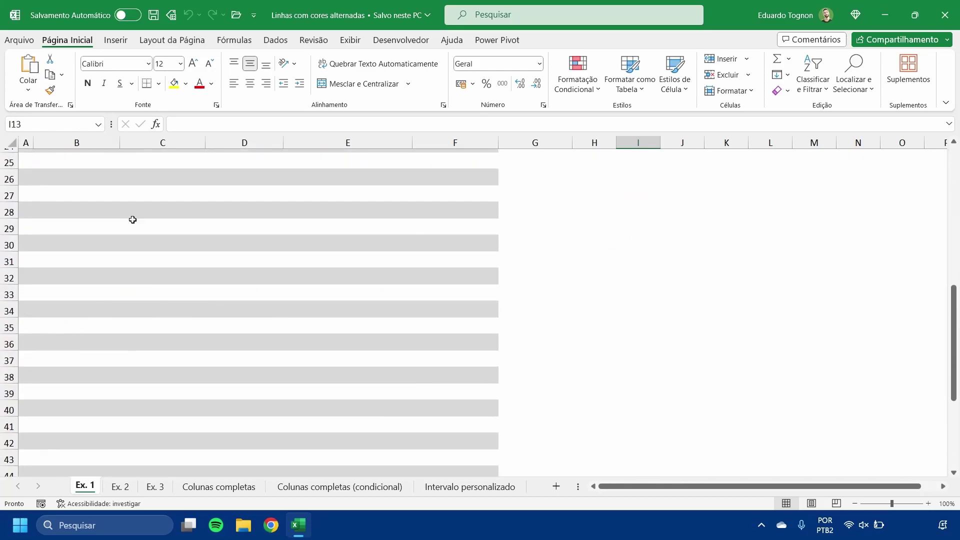
scroll(132, 219, "up", 8)
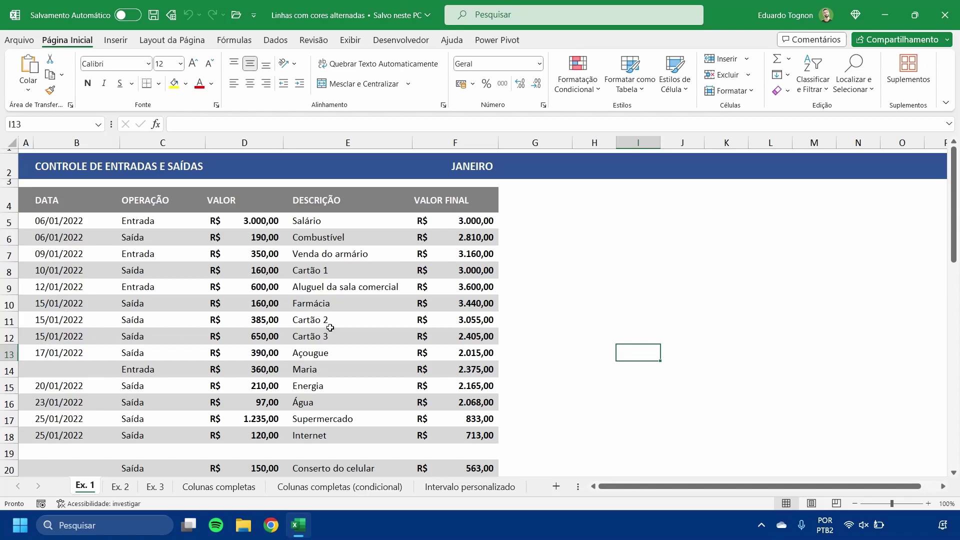
scroll(330, 328, "down", 5)
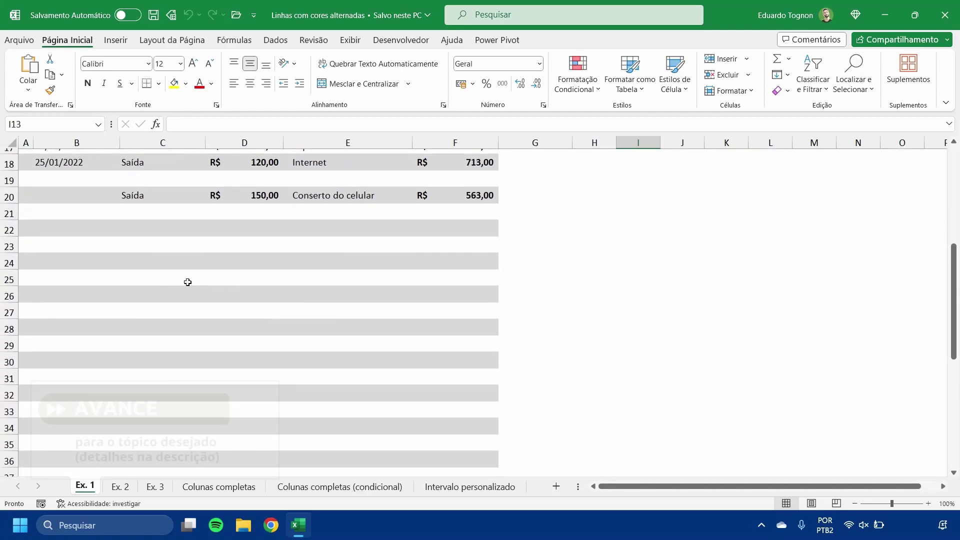
scroll(185, 281, "down", 3)
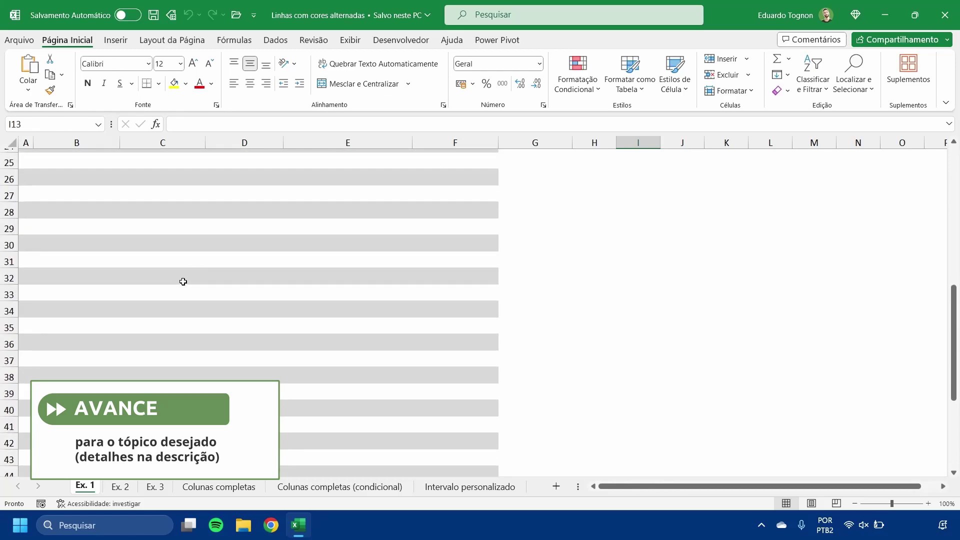
scroll(183, 282, "up", 7)
scroll(183, 282, "up", 2)
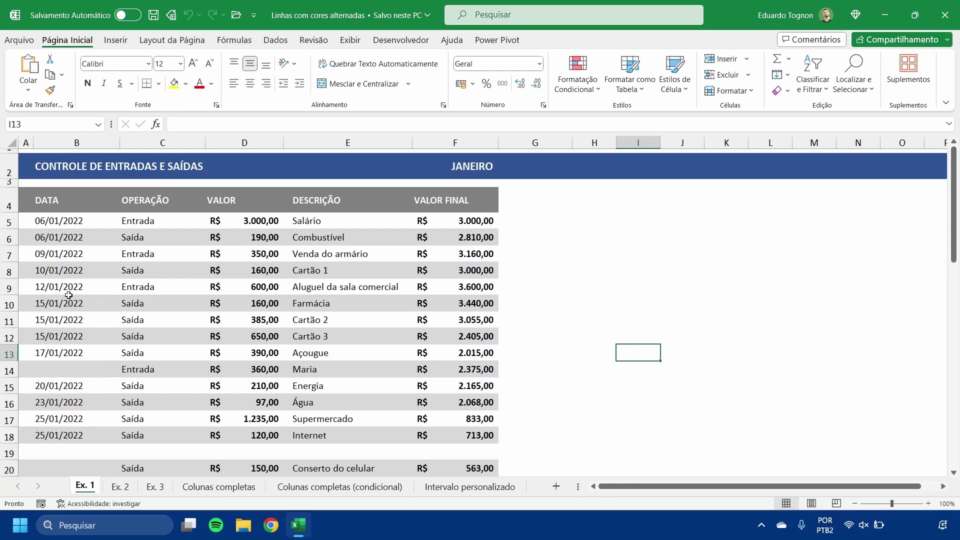
scroll(69, 295, "down", 9)
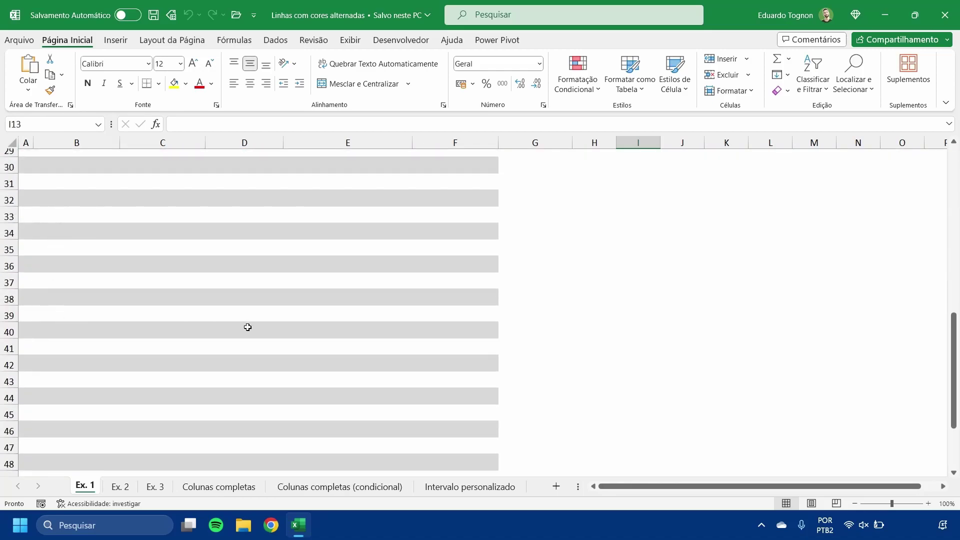
scroll(199, 297, "up", 9)
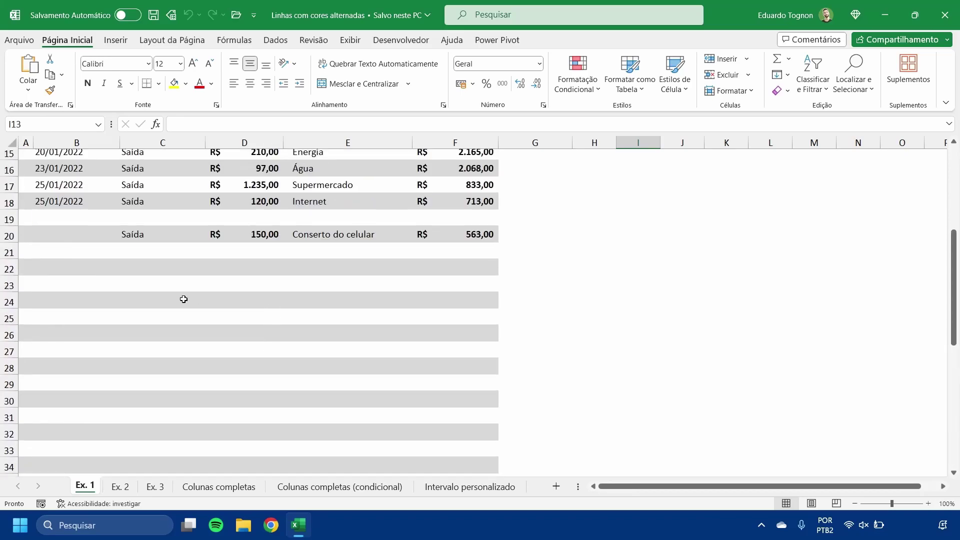
scroll(148, 298, "down", 13)
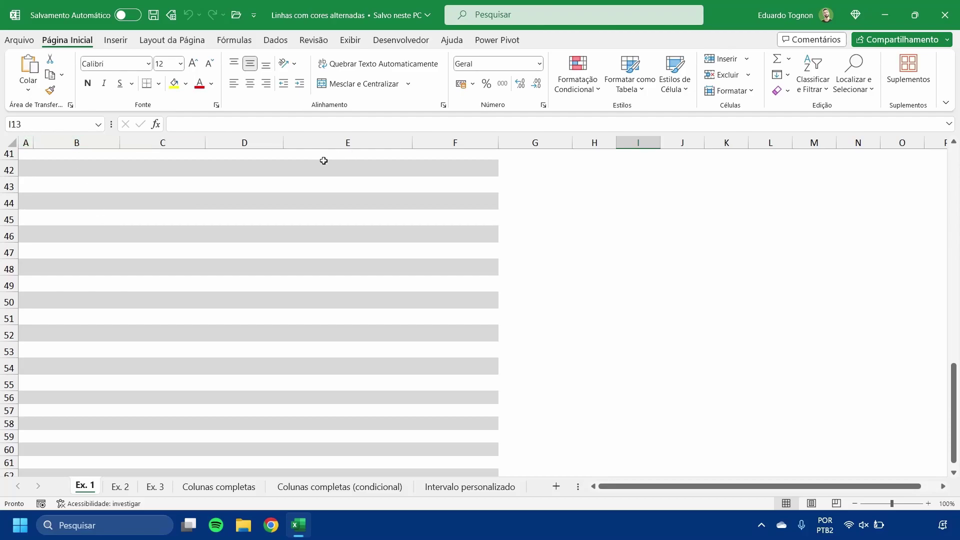
scroll(73, 265, "up", 4)
scroll(227, 320, "up", 9)
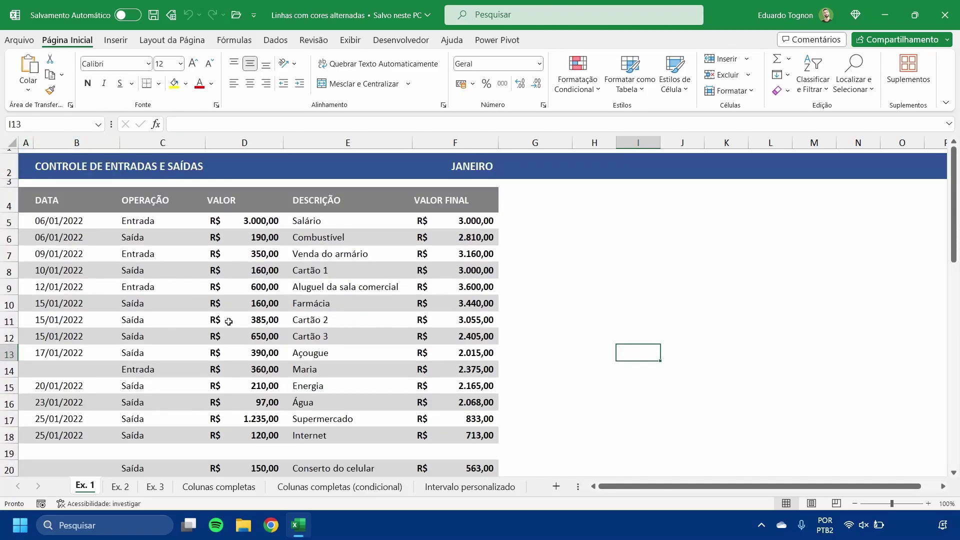
Switch to sheet Ex. 2 and examine the row shading, including rows without a date and the empty rows below.
left_click(120, 486)
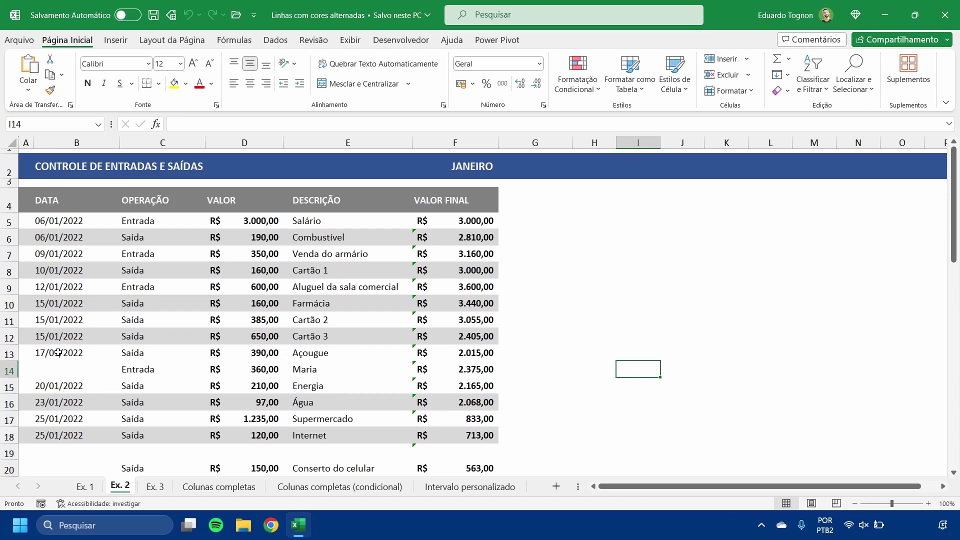
left_click(53, 370)
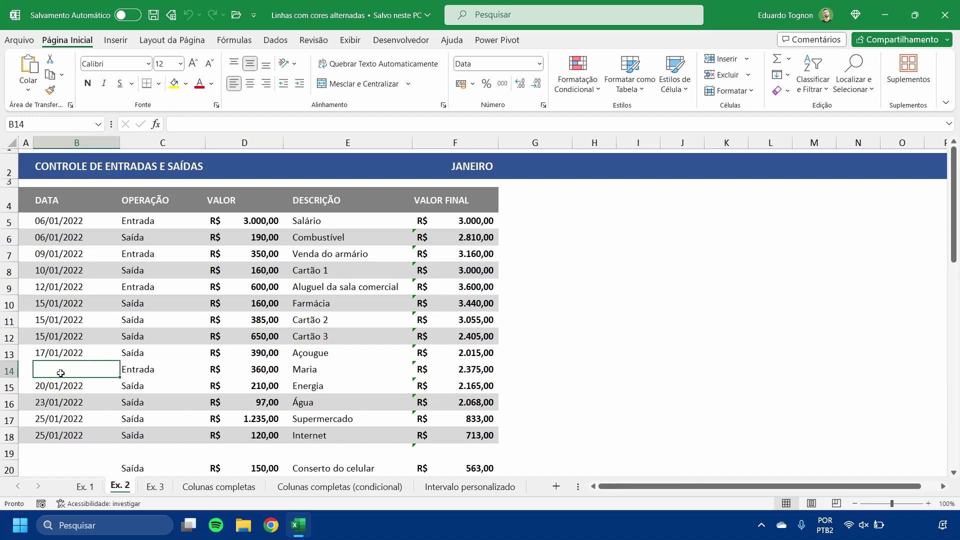
left_click(169, 376)
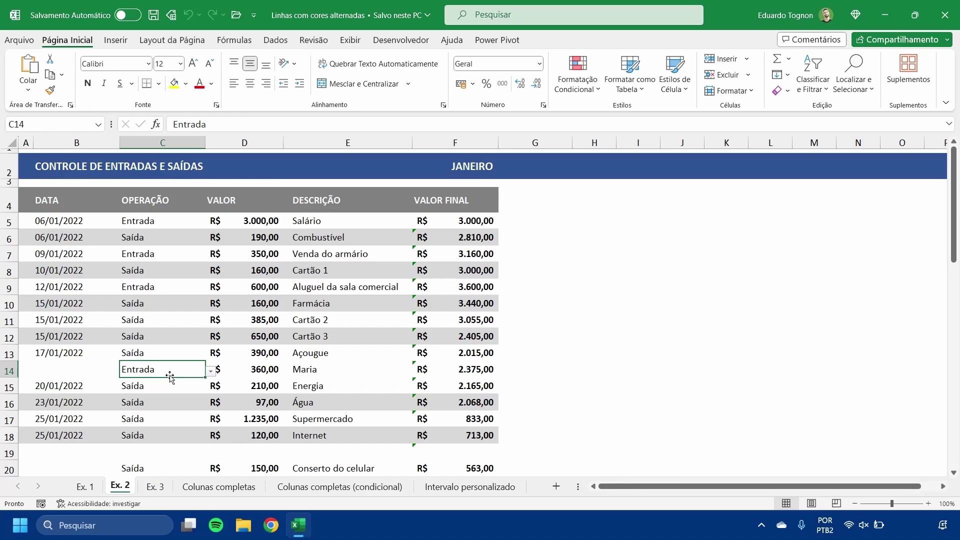
scroll(170, 378, "down", 4)
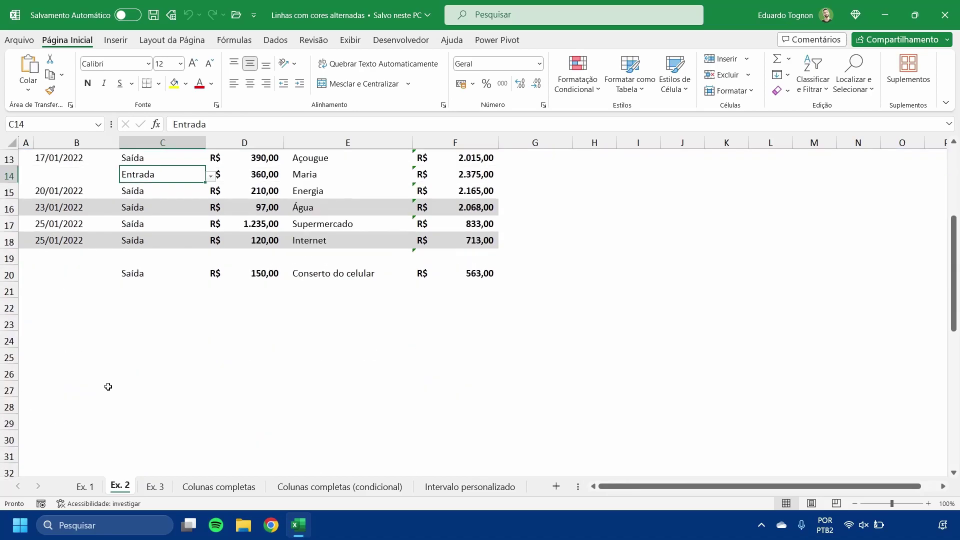
scroll(103, 358, "down", 3)
scroll(103, 358, "up", 5)
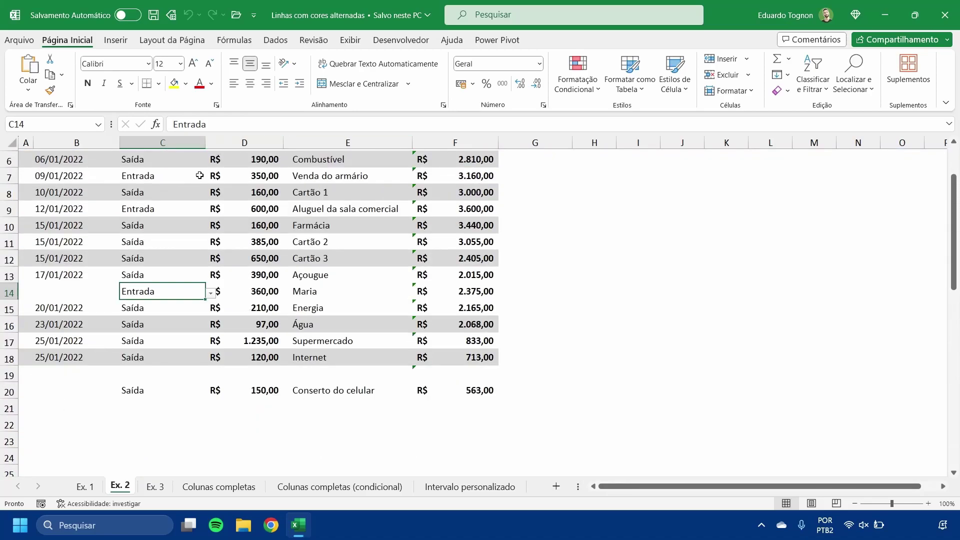
left_click(224, 404)
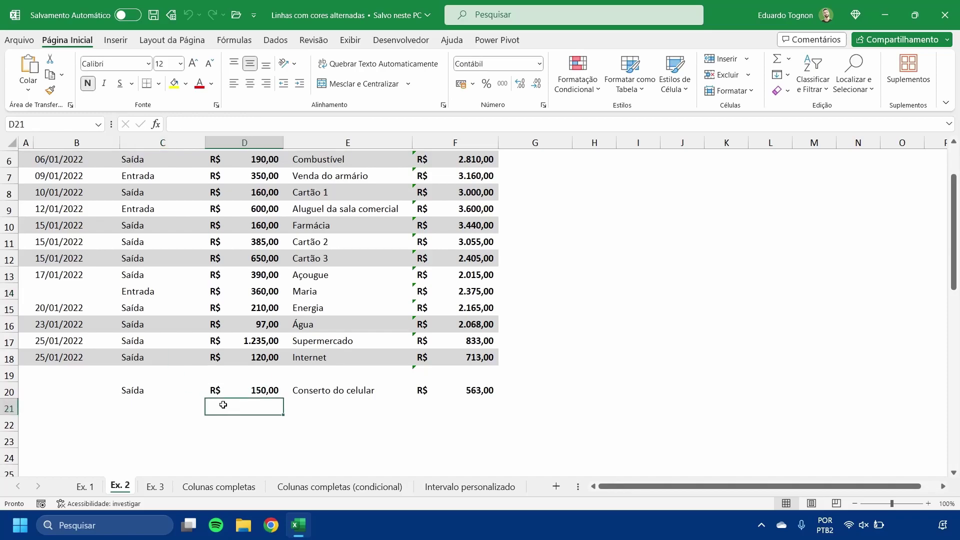
scroll(145, 325, "down", 4)
scroll(128, 315, "up", 6)
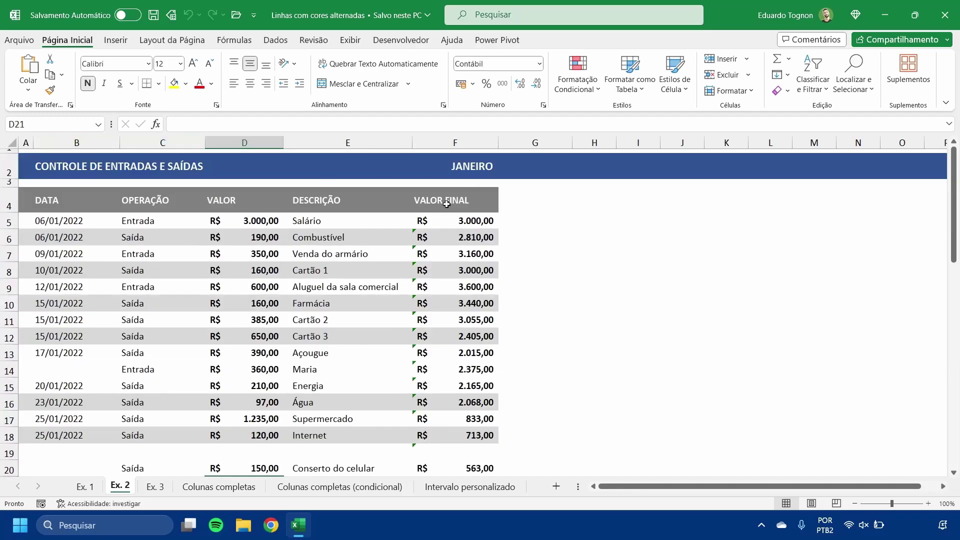
left_click(196, 368)
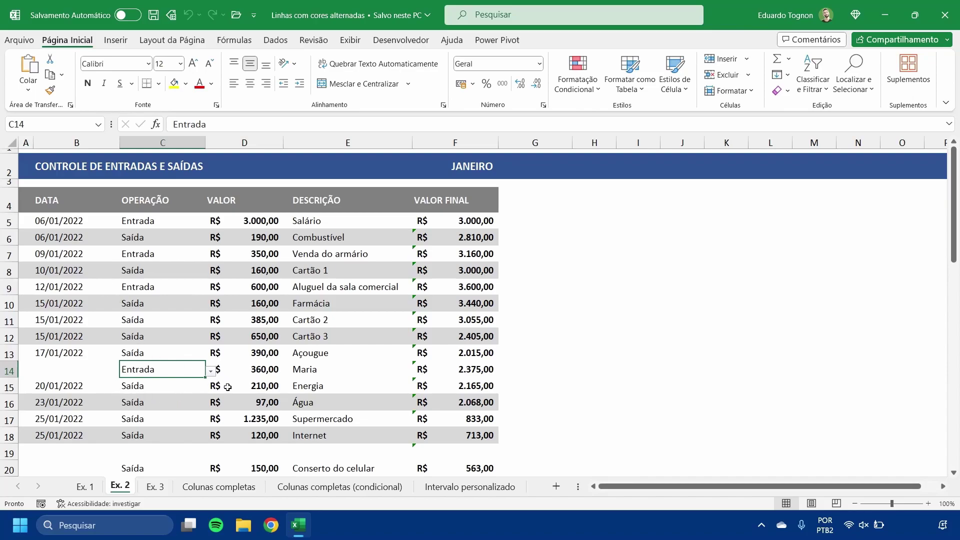
Switch to sheet Ex. 3 and examine the shading interval by going through the dates in rows 5 to 12.
left_click(155, 487)
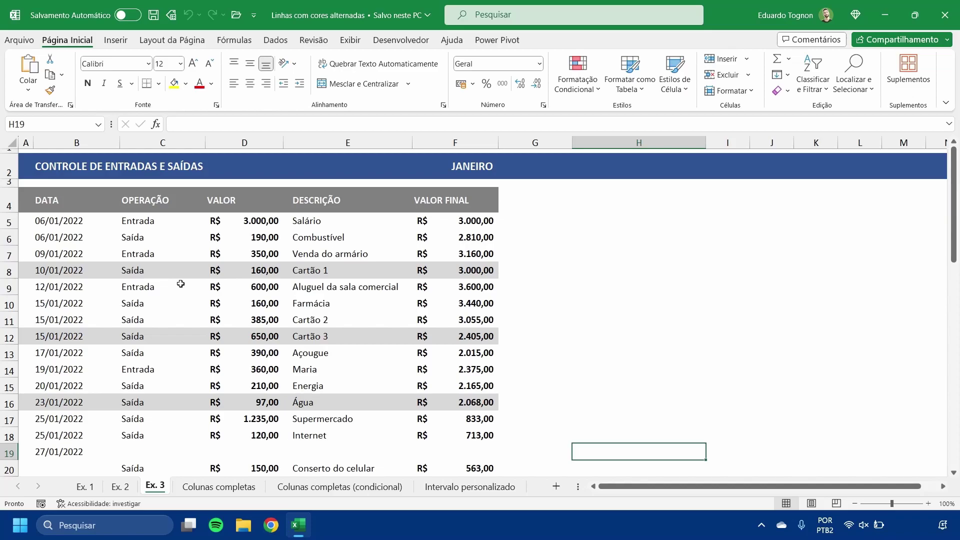
left_click(76, 268)
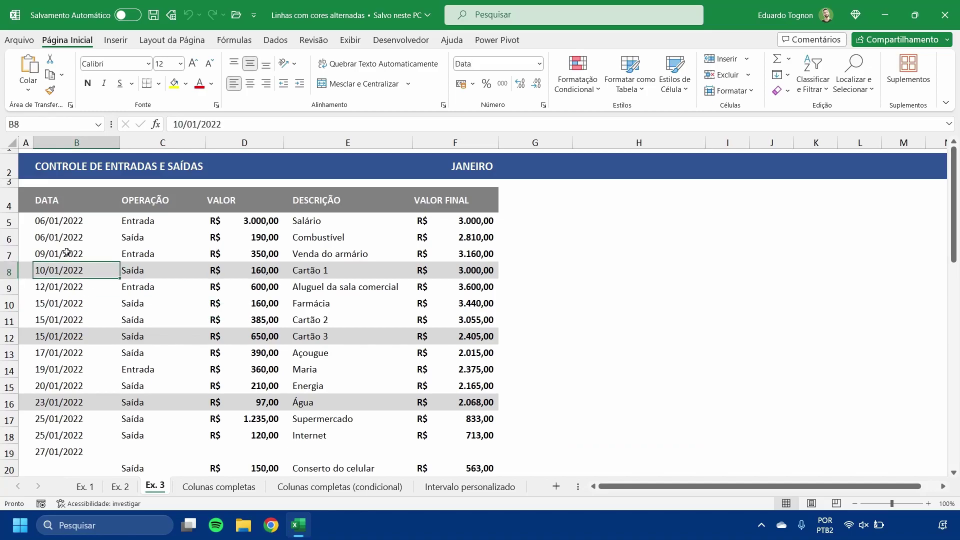
left_click(65, 220)
left_click(64, 274)
left_click(63, 287)
left_click(59, 304)
left_click(56, 320)
left_click(53, 339)
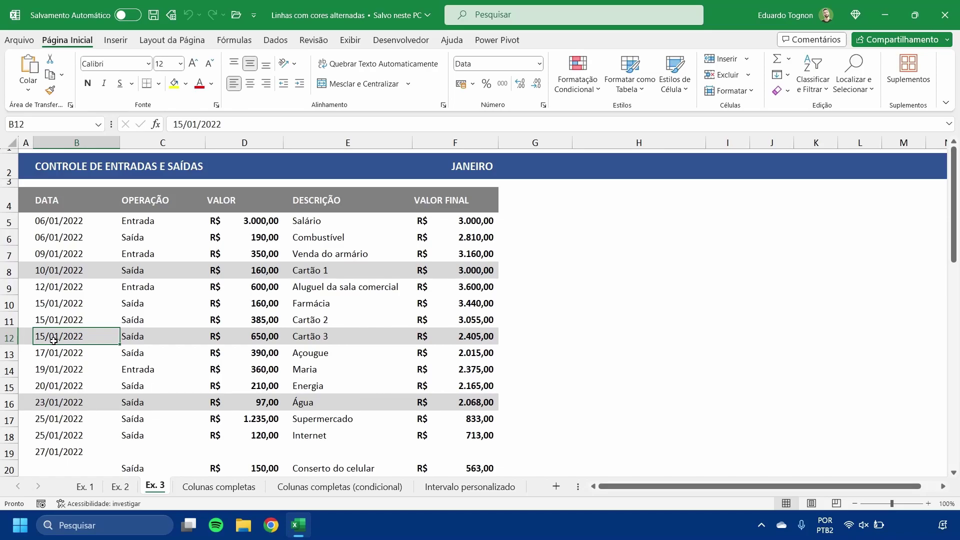
scroll(185, 300, "down", 2)
scroll(184, 270, "up", 2)
Switch to the Colunas completas sheet and select entire columns A to F to review the area they cover.
left_click(214, 487)
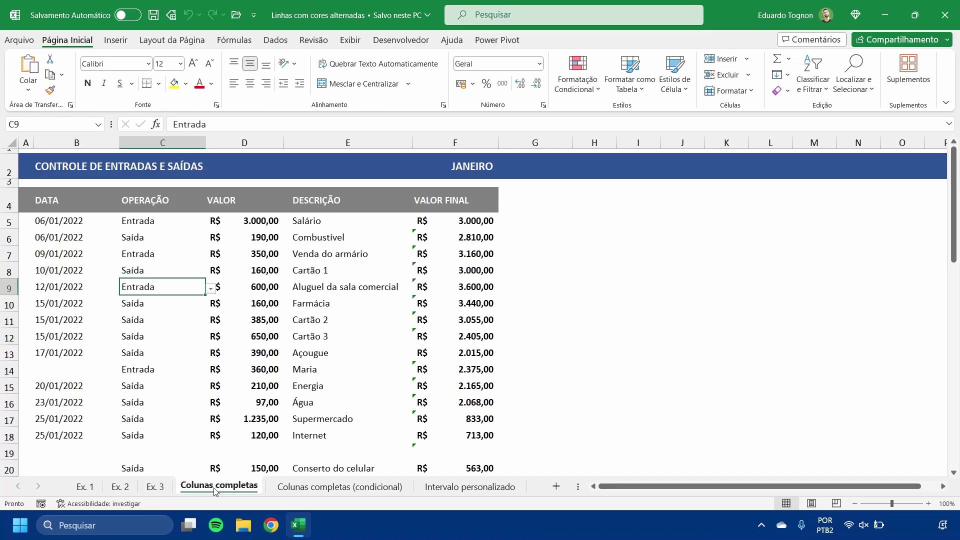
scroll(62, 194, "down", 1)
scroll(43, 364, "down", 8)
scroll(45, 165, "up", 8)
left_click(25, 142)
left_click_drag(26, 142, 455, 140)
scroll(103, 309, "down", 7)
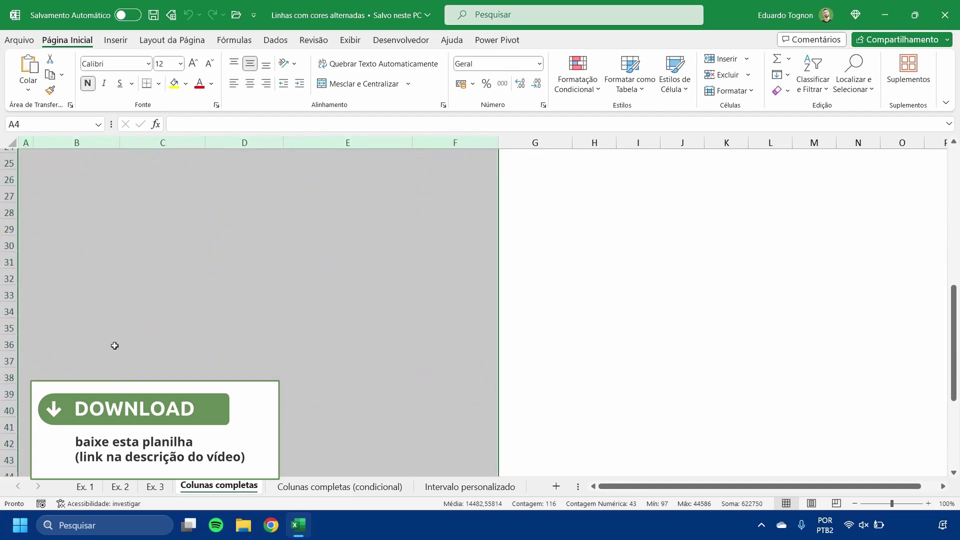
scroll(114, 345, "up", 8)
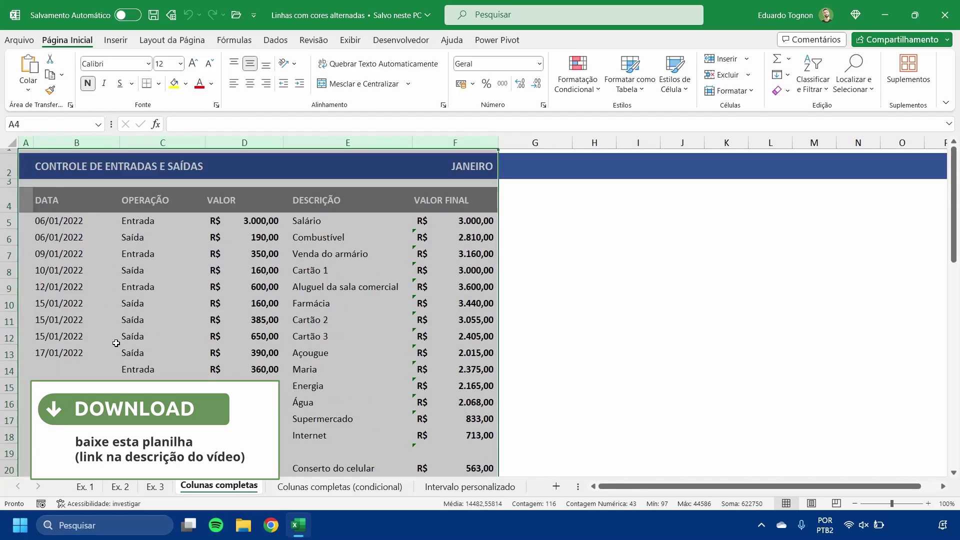
Examine the table's data area on the Colunas completas sheet, starting at row 5, and its date column.
left_click(99, 309)
left_click(56, 223)
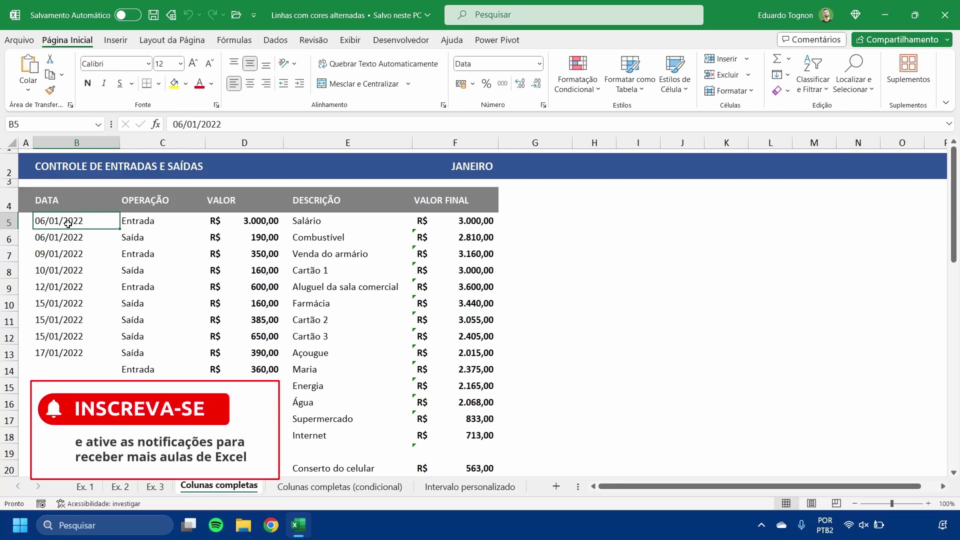
left_click_drag(28, 217, 495, 455)
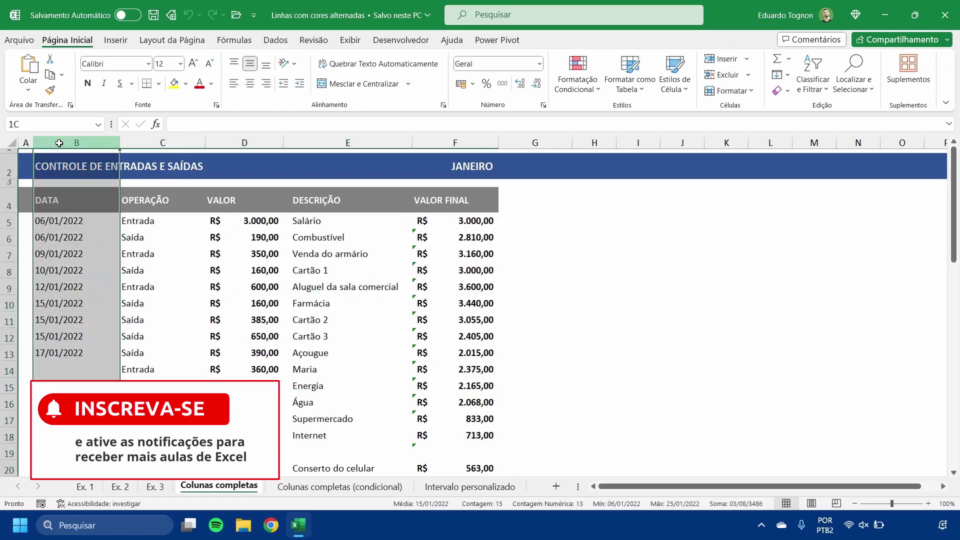
left_click(134, 216)
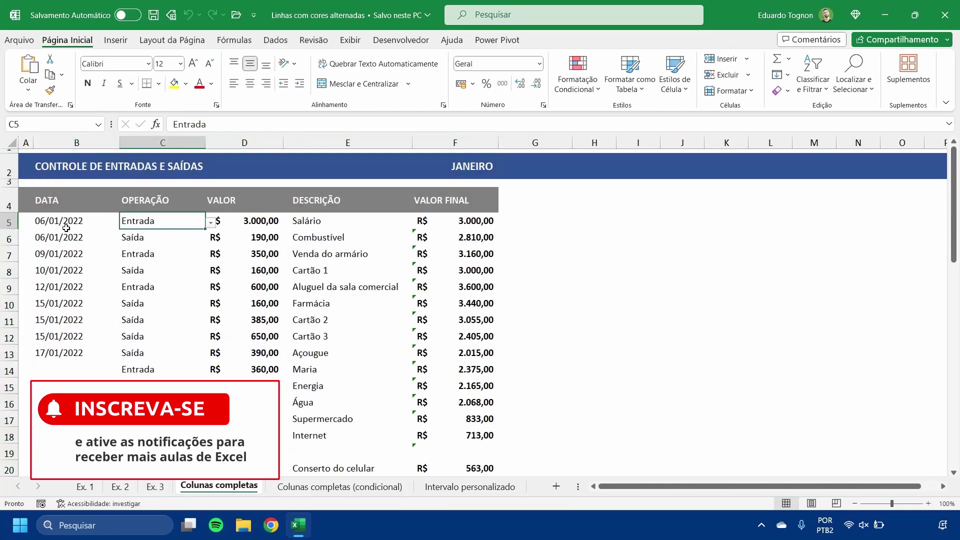
left_click_drag(66, 227, 75, 418)
left_click(84, 332)
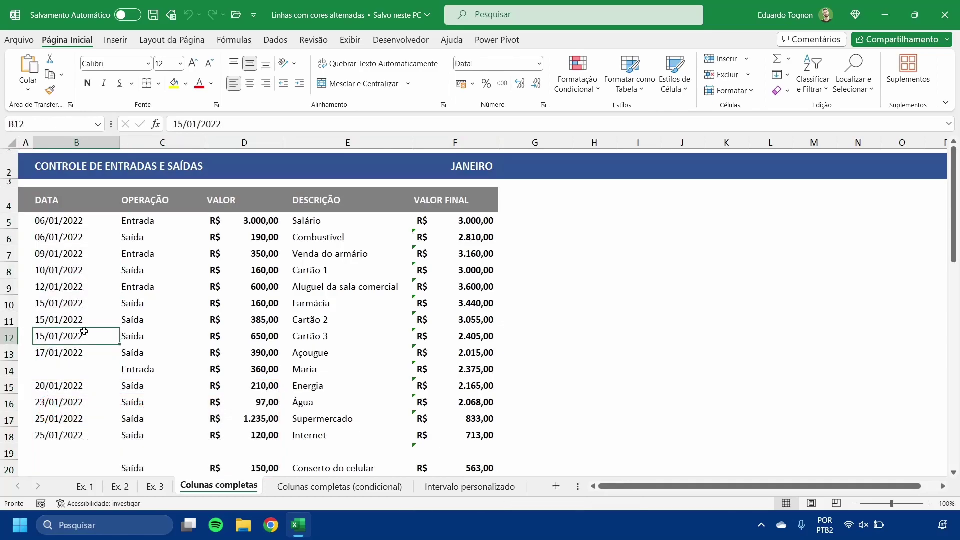
Examine the cells of the first data row, row 5, from the date across to the final value.
left_click(69, 224)
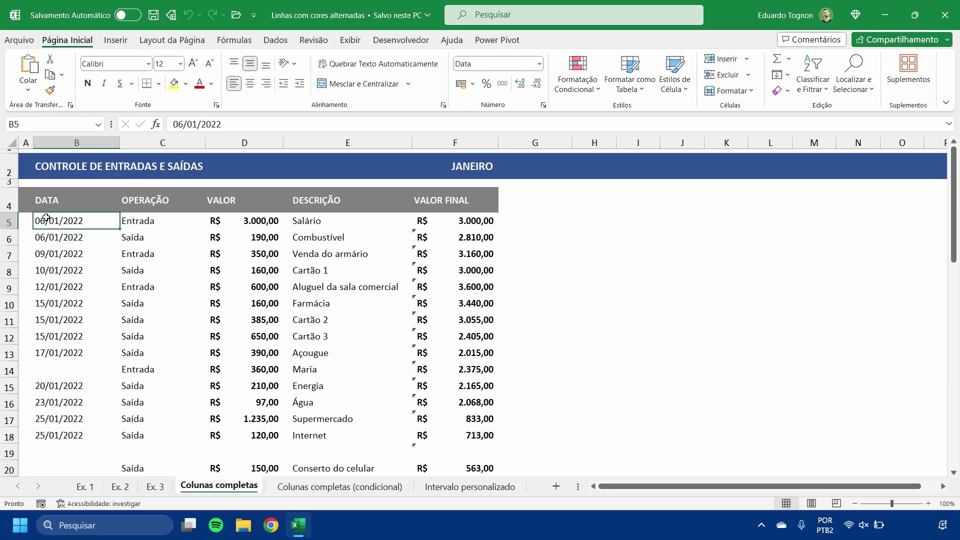
left_click(29, 221)
left_click(152, 221)
left_click(238, 222)
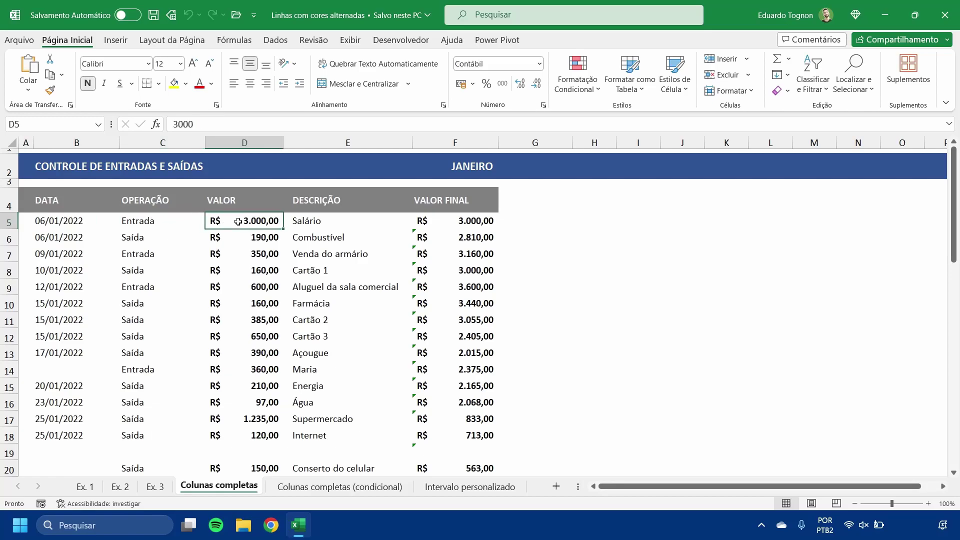
left_click(62, 221)
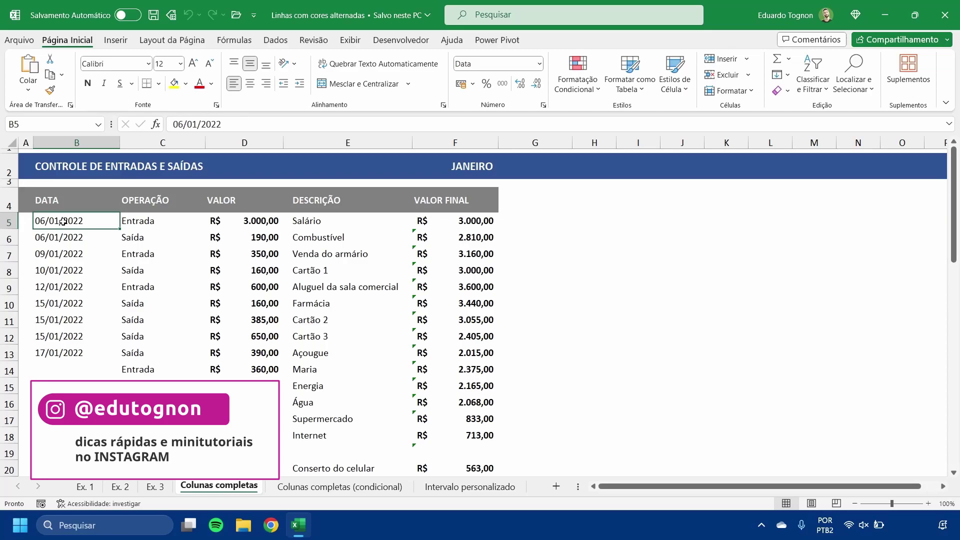
left_click(15, 222)
left_click(82, 218)
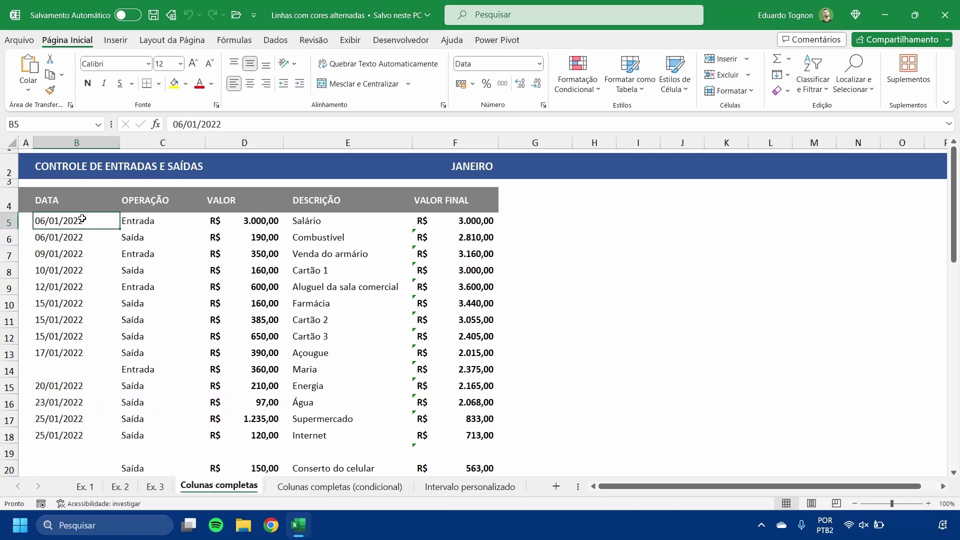
left_click(154, 219)
left_click(240, 221)
left_click(325, 220)
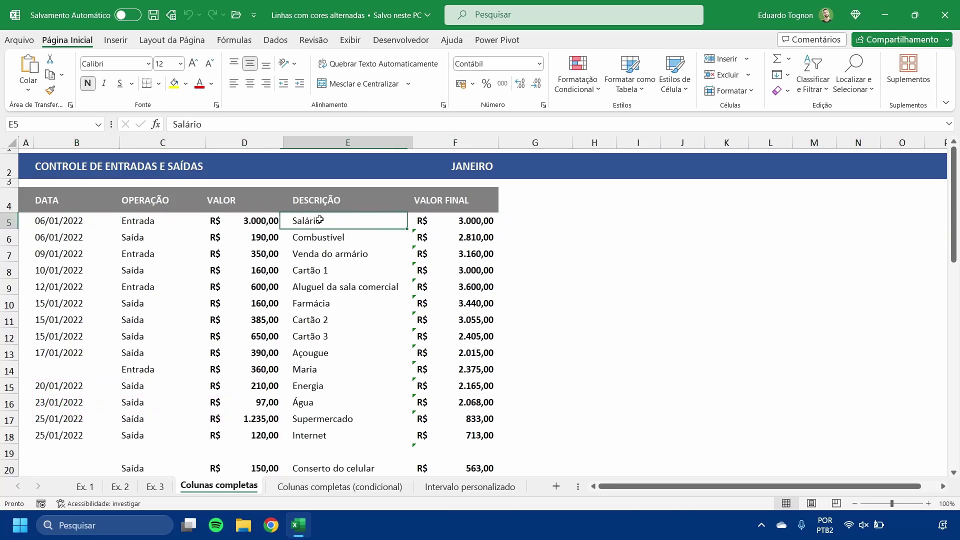
left_click(422, 221)
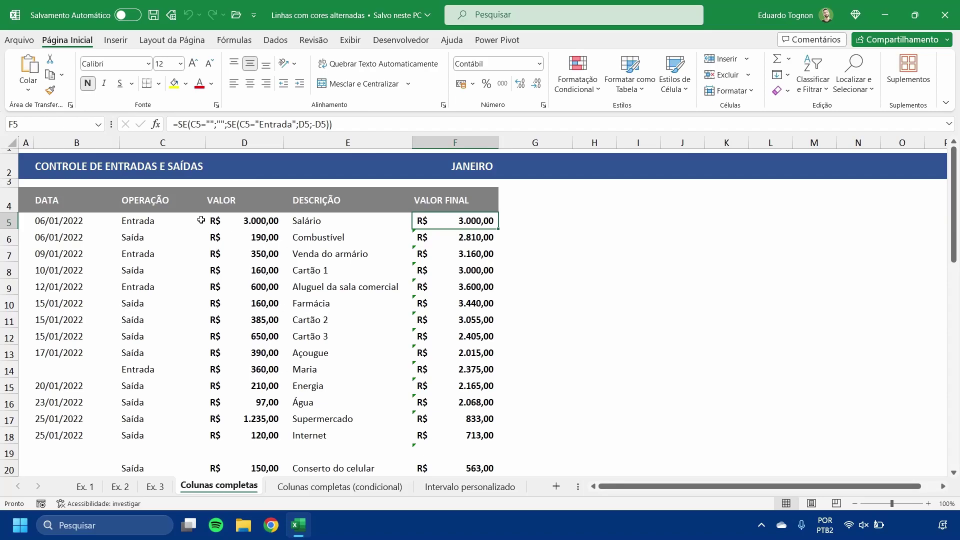
left_click(76, 220)
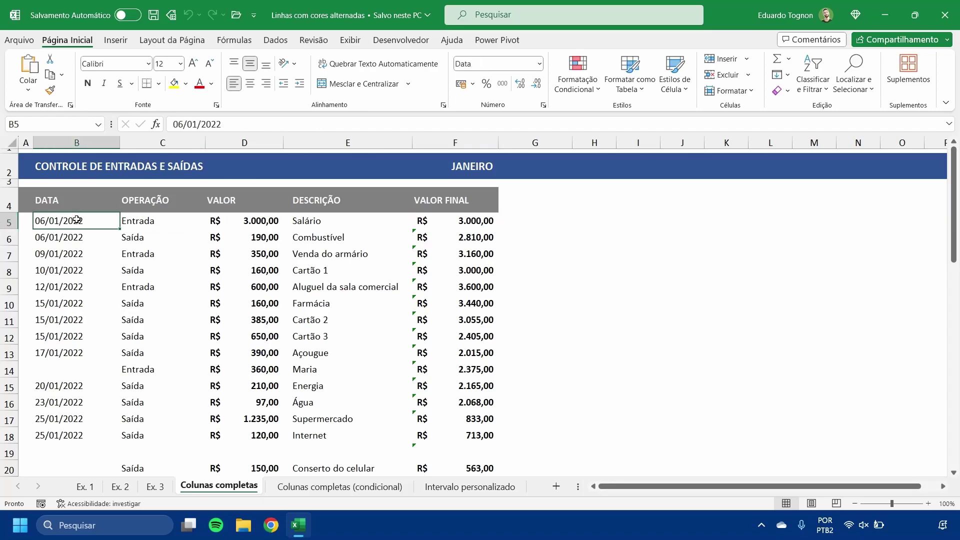
key("Right")
key("Right")
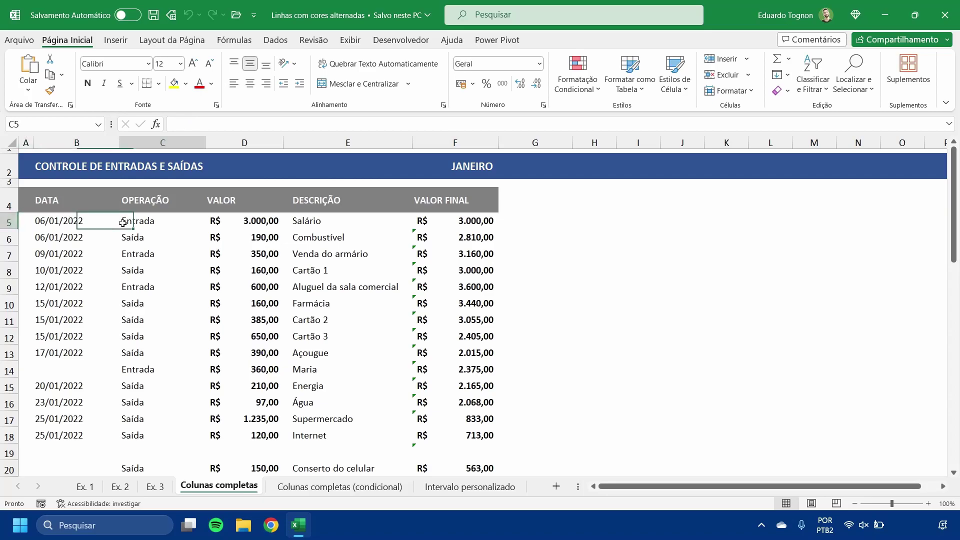
Start a new conditional formatting rule on cell B5 that uses a formula to determine which cells to format.
left_click(31, 220)
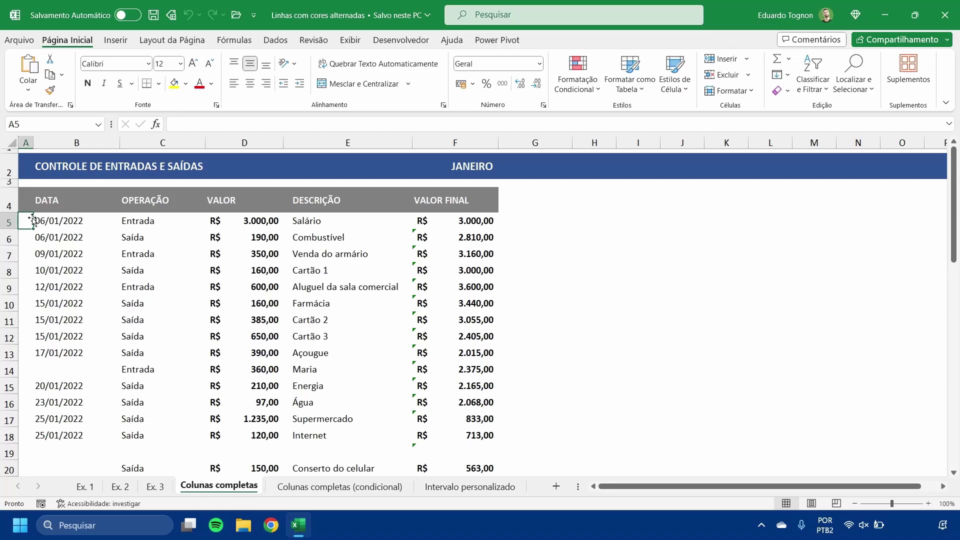
left_click(71, 225)
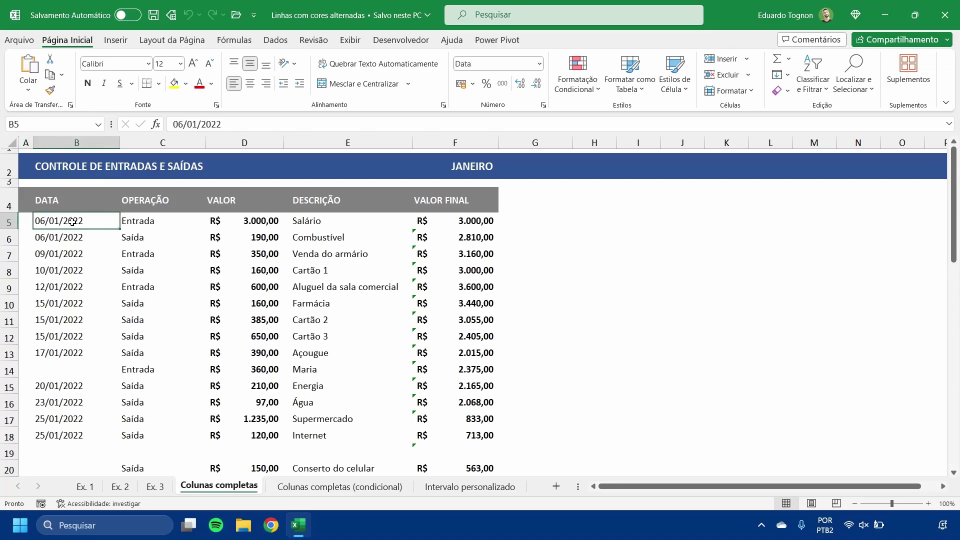
left_click(28, 220)
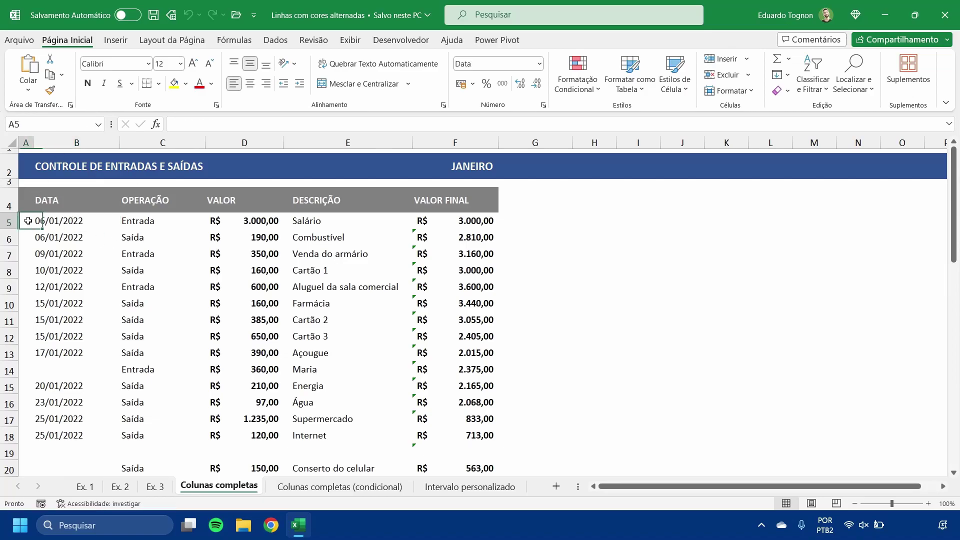
left_click(50, 221)
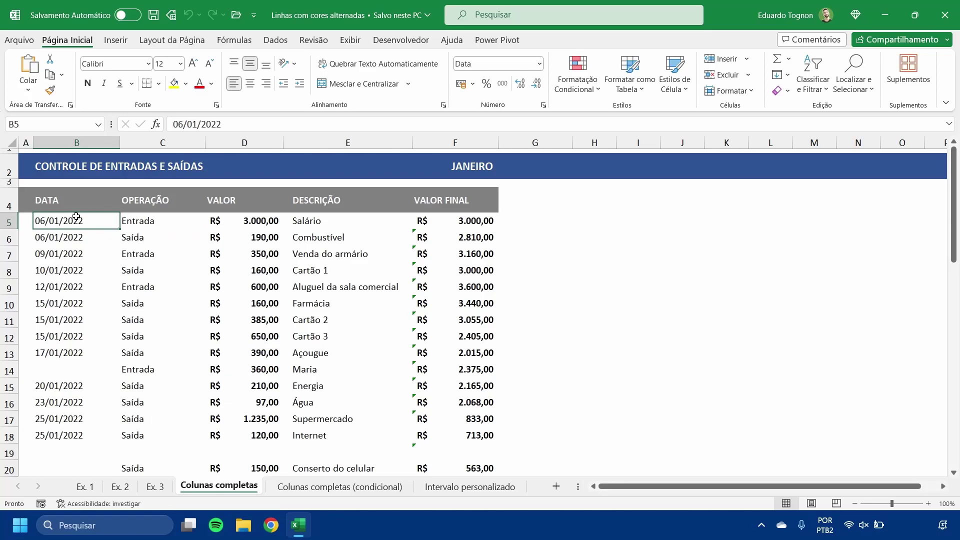
left_click(565, 63)
left_click(589, 242)
left_click_drag(589, 217, 622, 194)
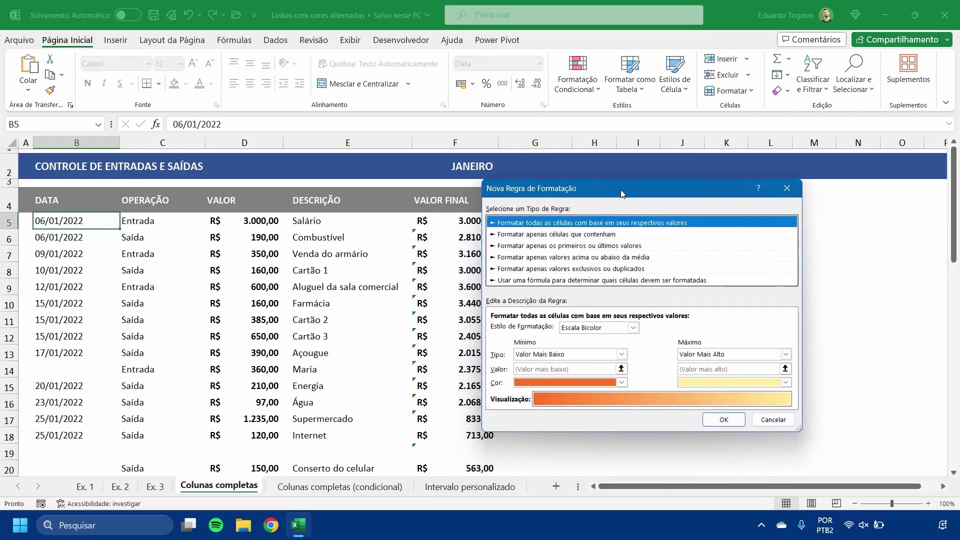
left_click(532, 281)
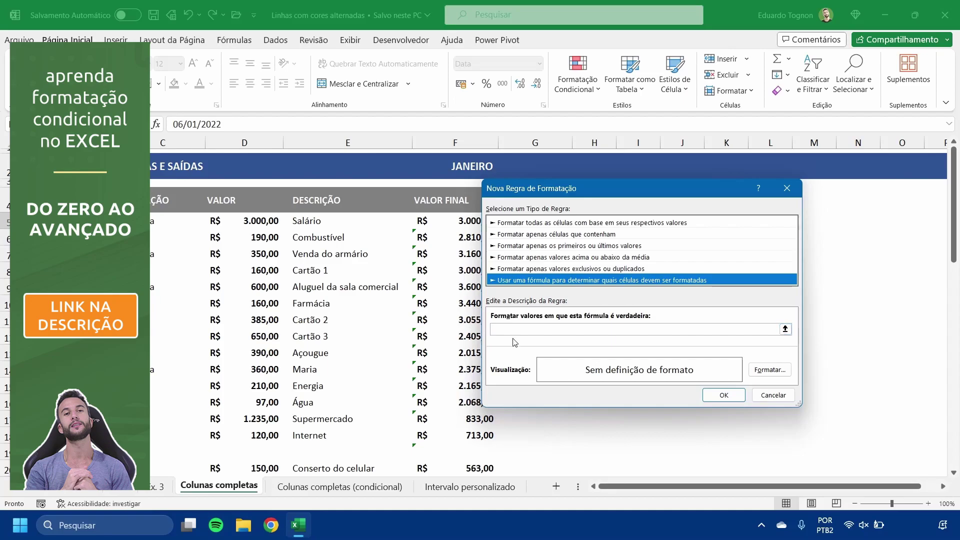
Enter =MOD(LIN($B5);2)=0 as the rule's formula, with only the column reference locked.
left_click(525, 332)
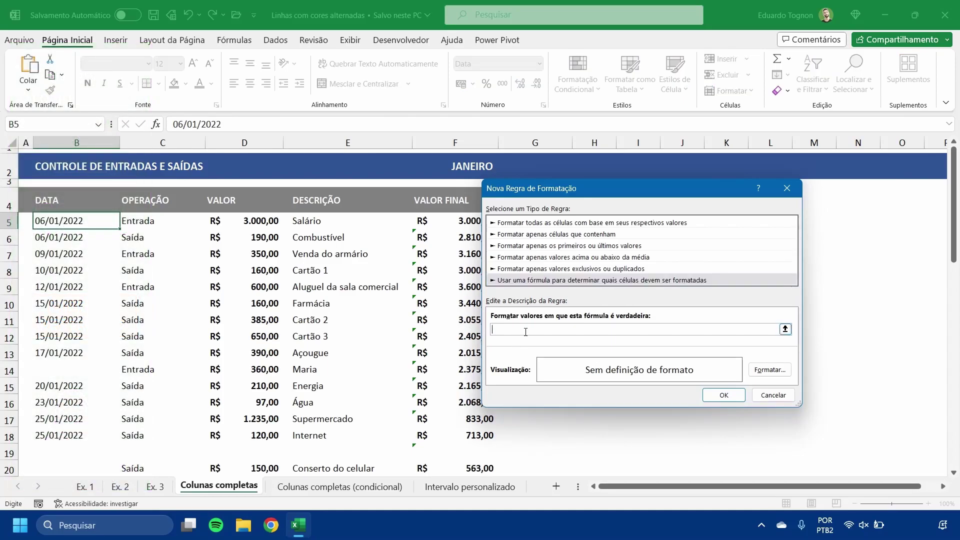
type("=MOD")
type("(")
type("LIN")
type("(")
left_click(43, 222)
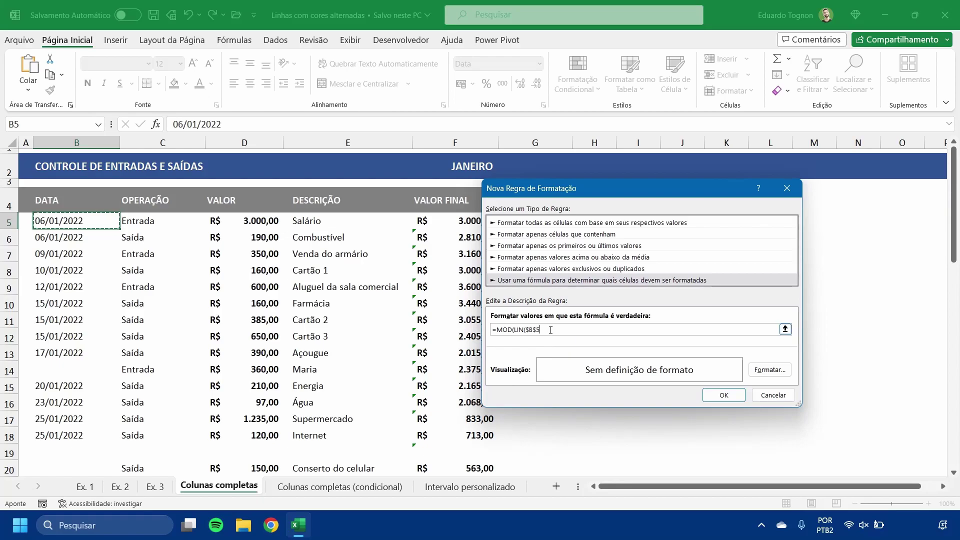
type(")")
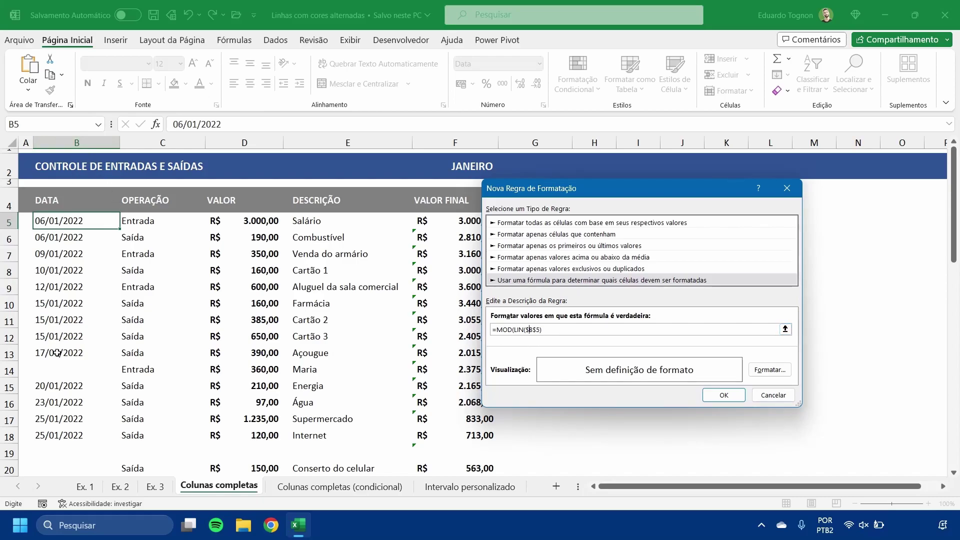
type(")")
key("F4")
key("F4")
type(";")
type("2")
type("=1")
key("BackSpace")
Give the rule a light grey background fill and create it for cell B5.
left_click(769, 370)
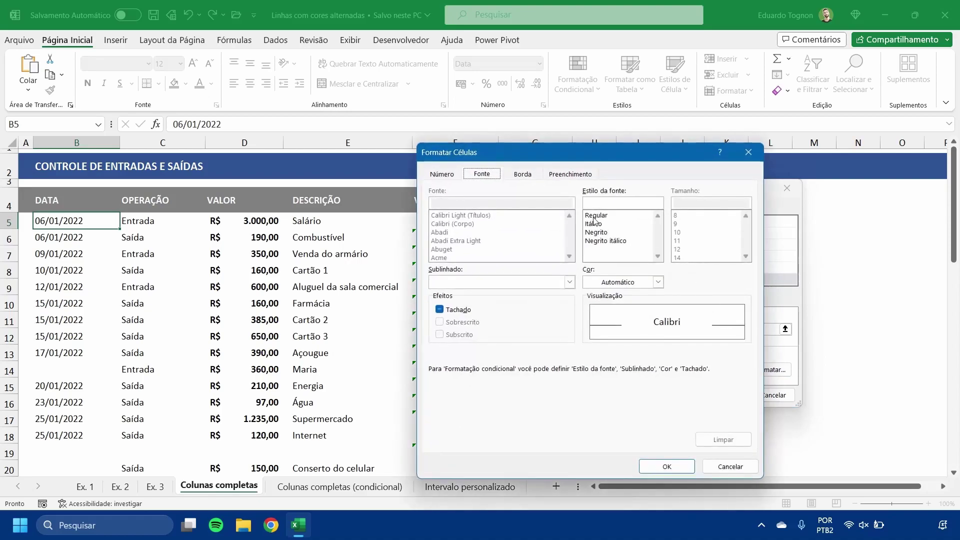
left_click(569, 173)
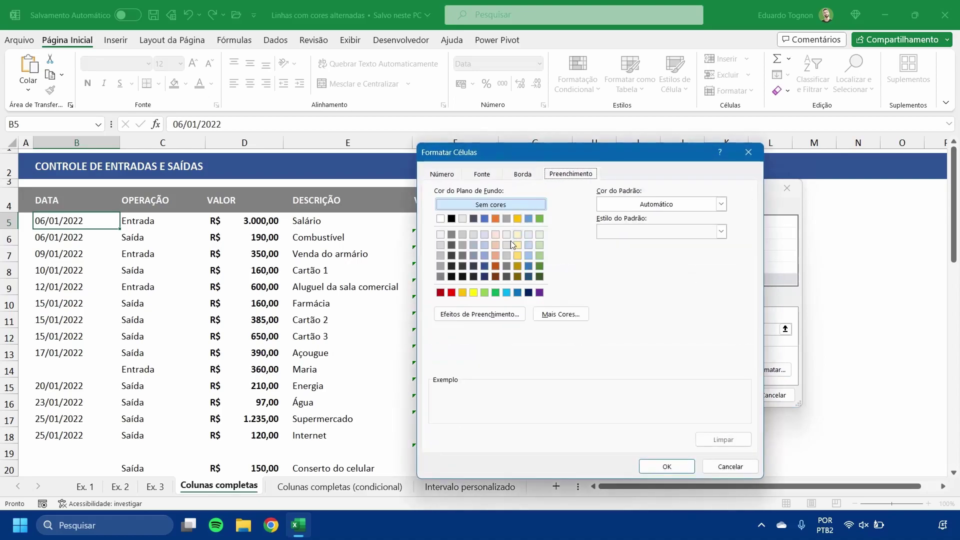
left_click(440, 244)
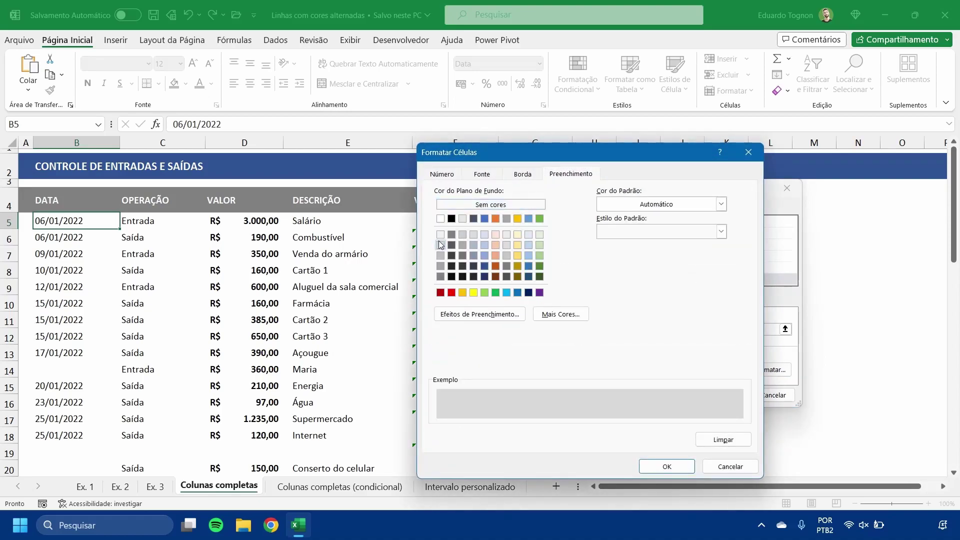
left_click(527, 178)
left_click(479, 175)
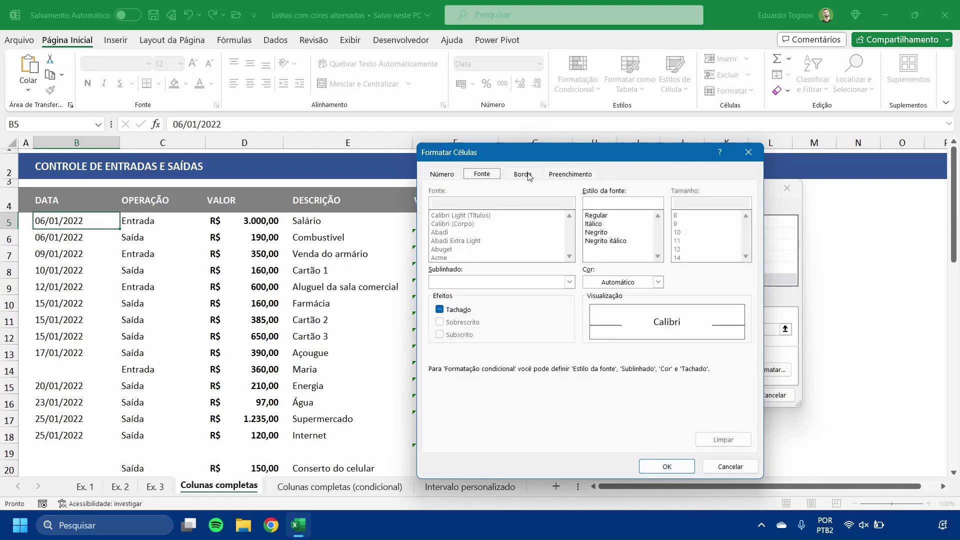
left_click(560, 175)
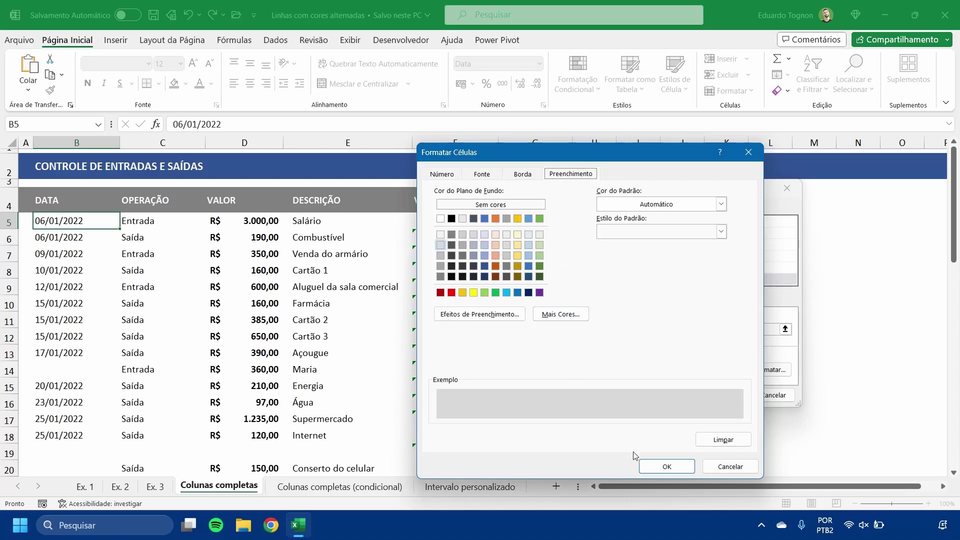
left_click(665, 467)
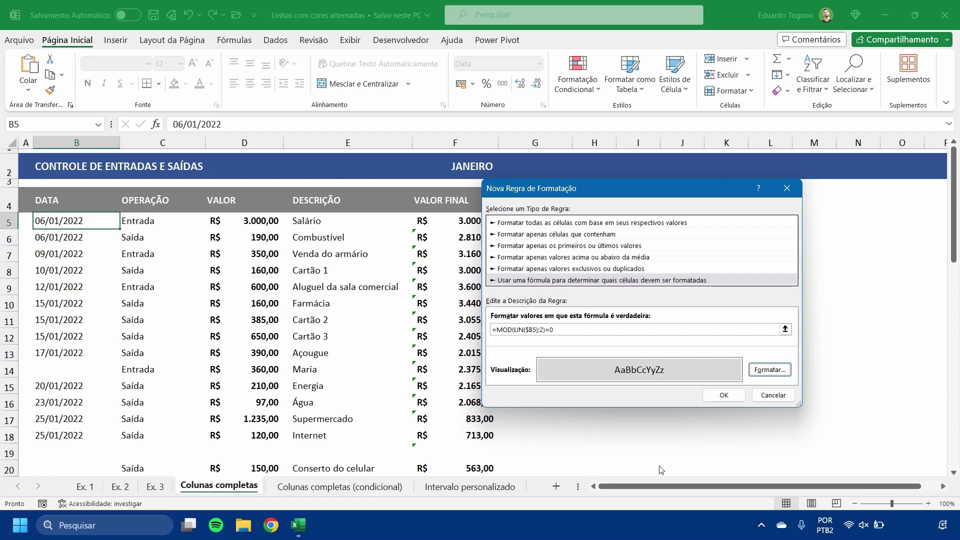
left_click(723, 396)
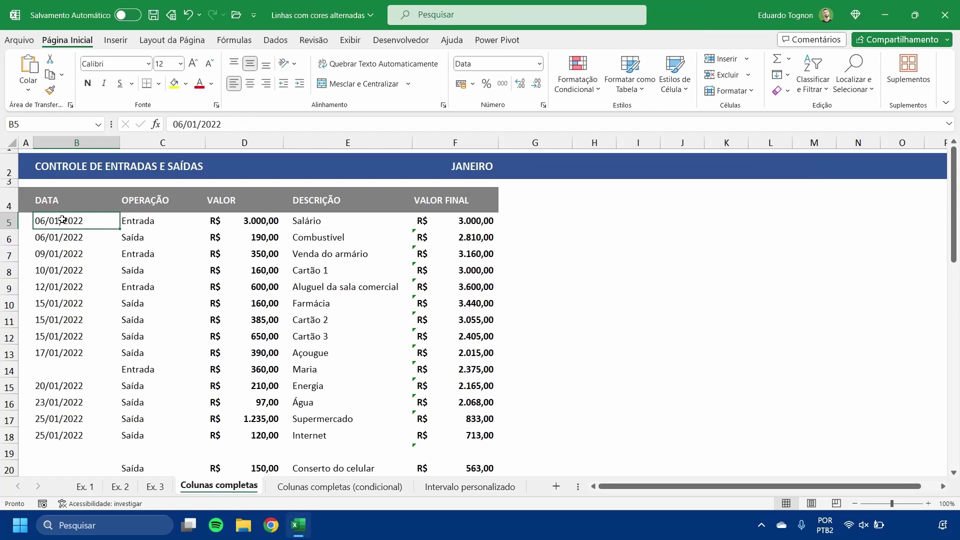
Change the range that B5's conditional formatting rule applies to so it covers the entire columns =$A:$F.
left_click(9, 222)
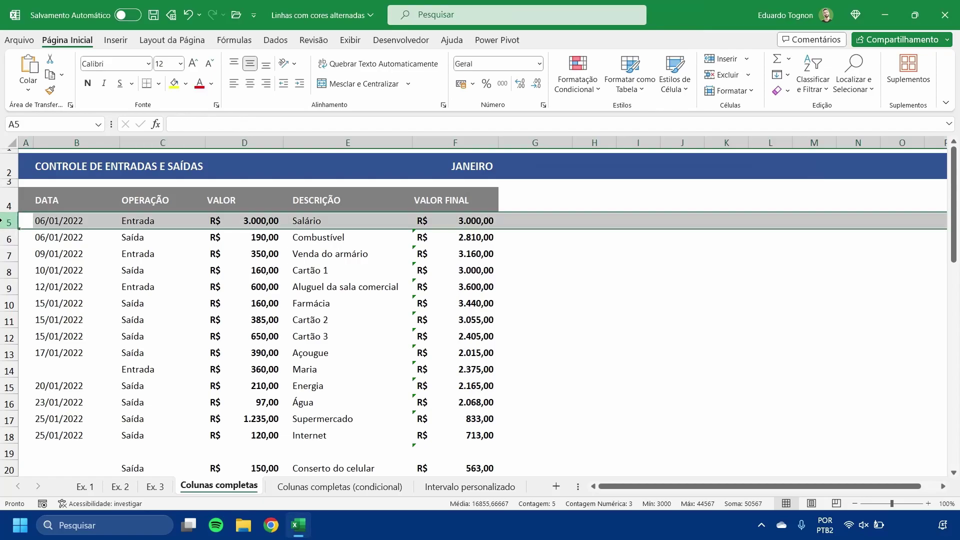
left_click(62, 225)
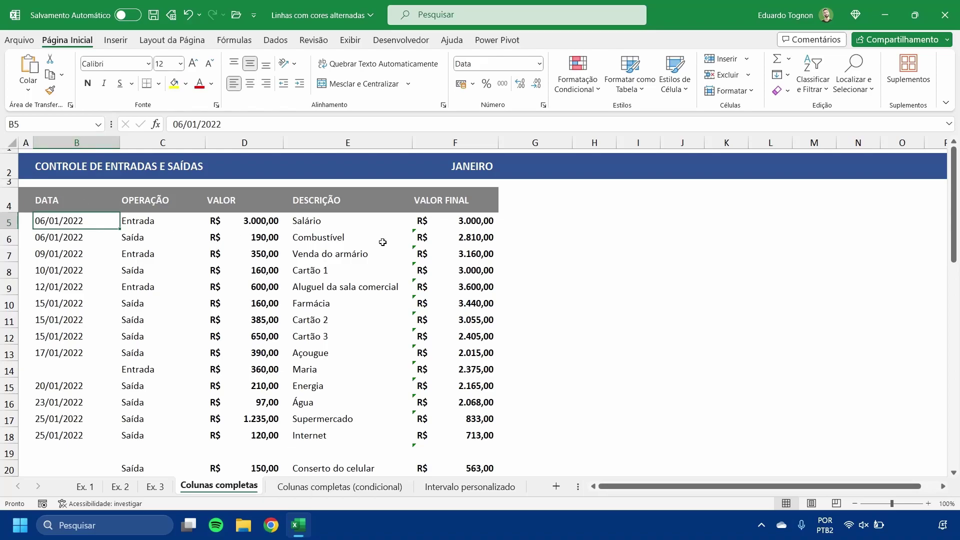
left_click(569, 86)
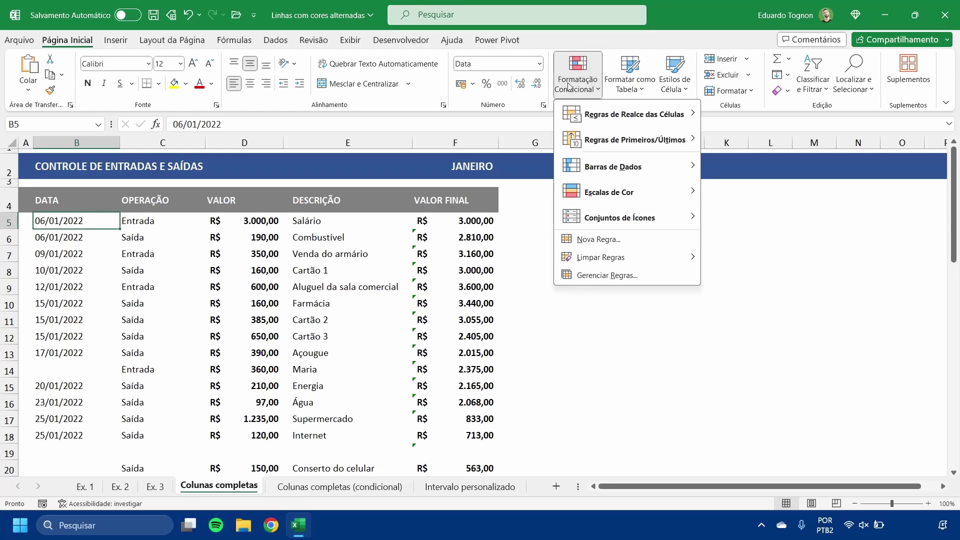
left_click(569, 85)
left_click(569, 86)
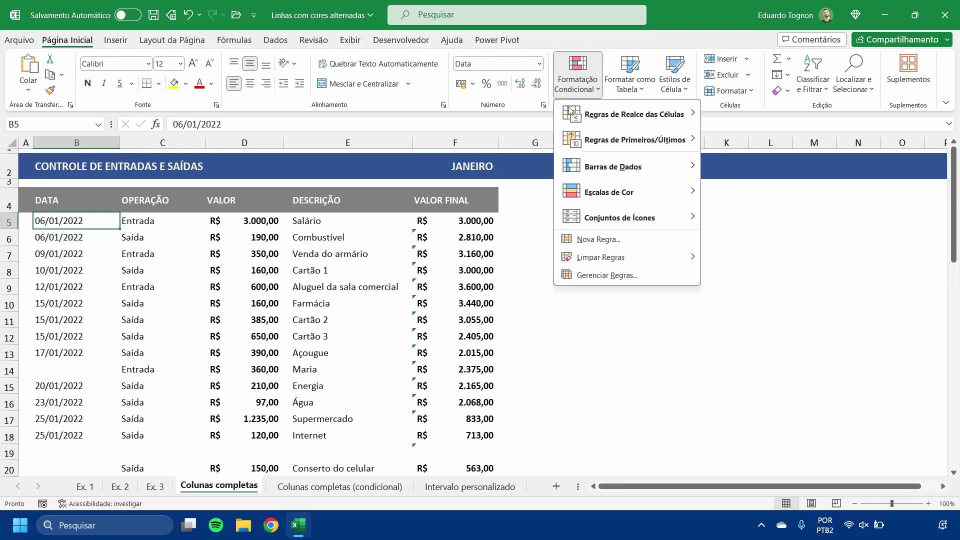
left_click(595, 275)
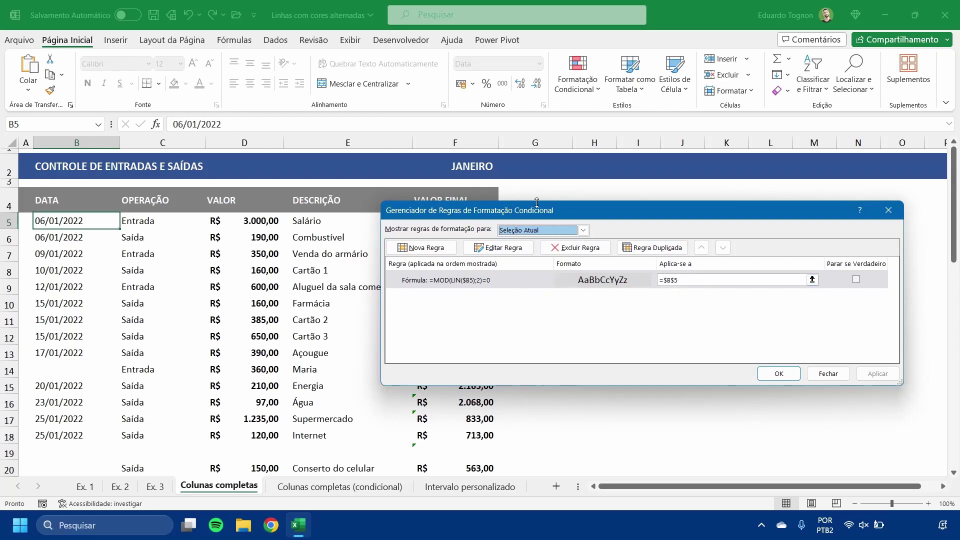
left_click(812, 279)
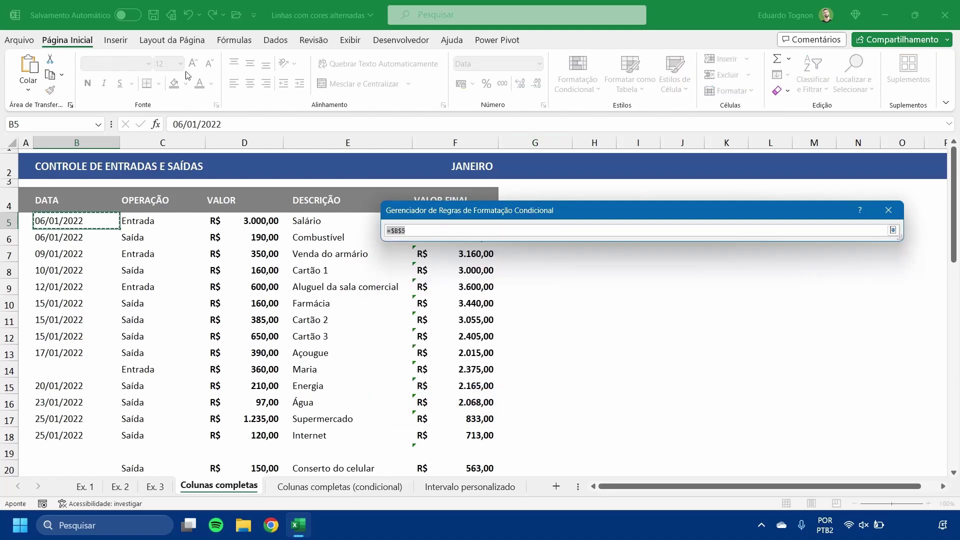
left_click_drag(25, 139, 457, 143)
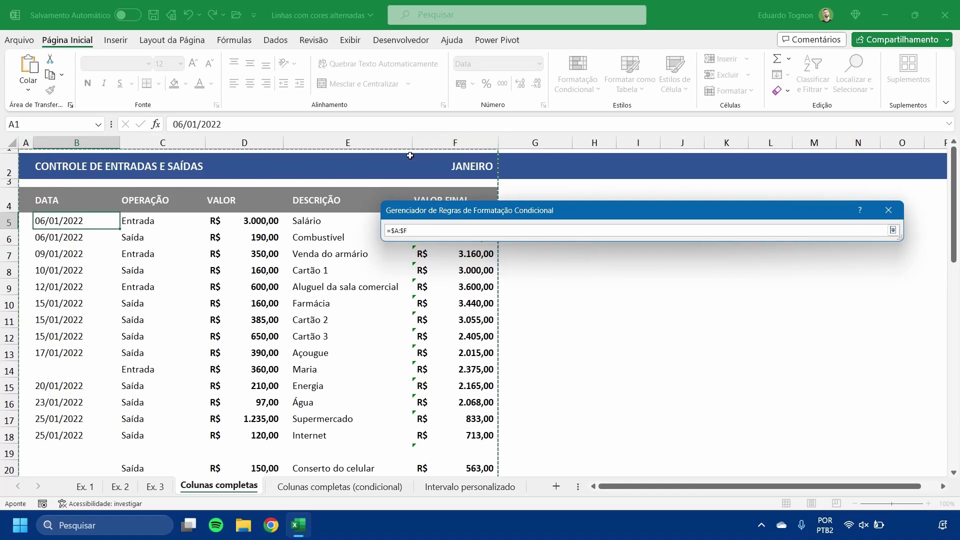
left_click(892, 229)
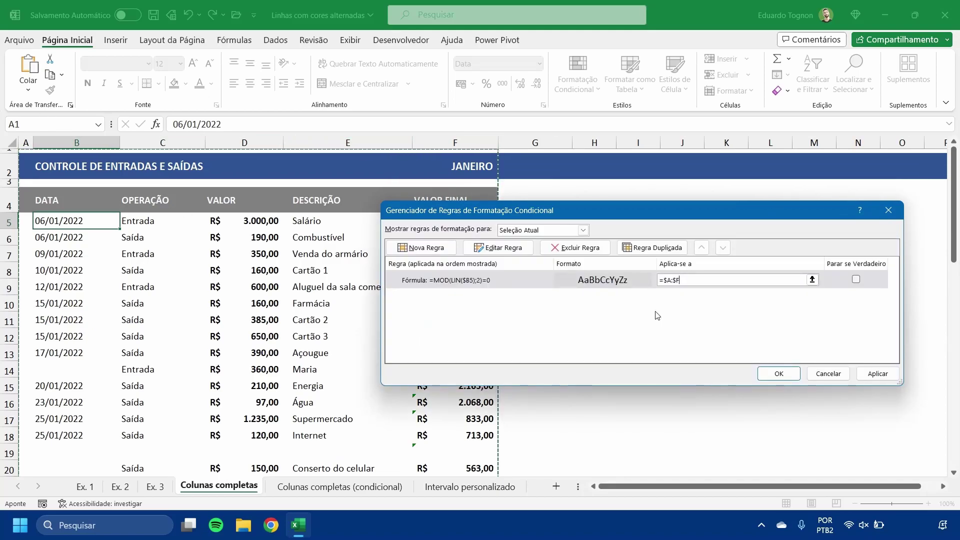
left_click(777, 375)
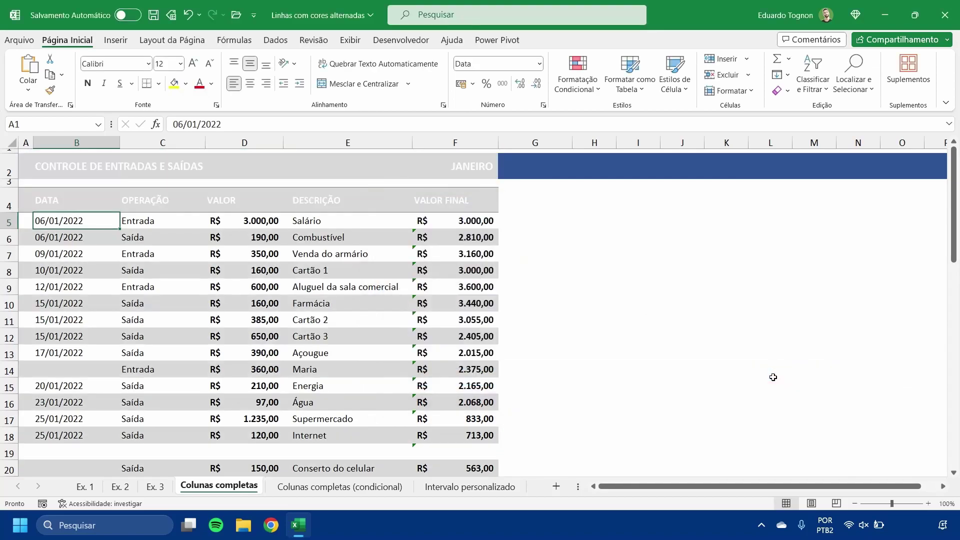
Examine the alternating shading in the empty rows below the table, checking the even rows 30 to 36.
scroll(103, 270, "down", 7)
scroll(70, 264, "down", 1)
left_click(36, 212)
left_click(5, 245)
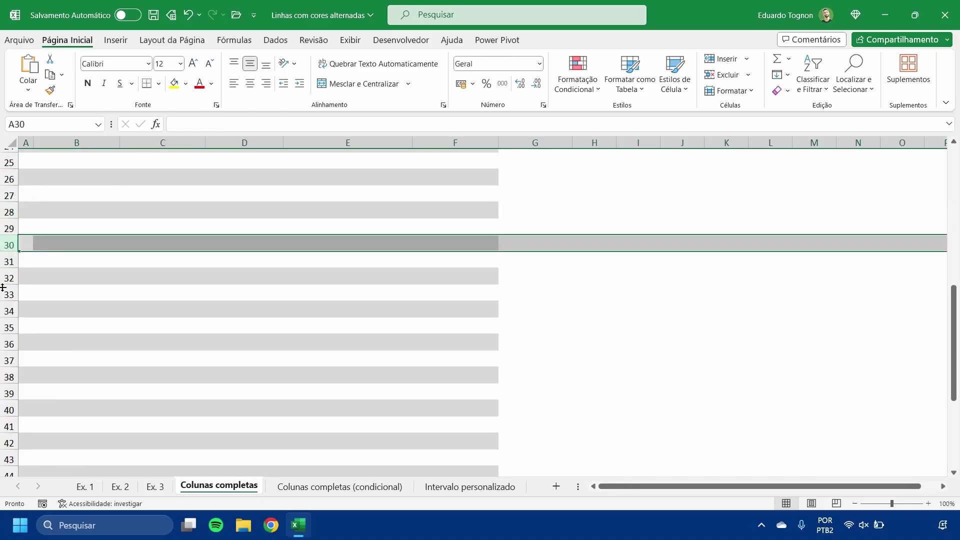
left_click(5, 278)
left_click(5, 311)
left_click(6, 339)
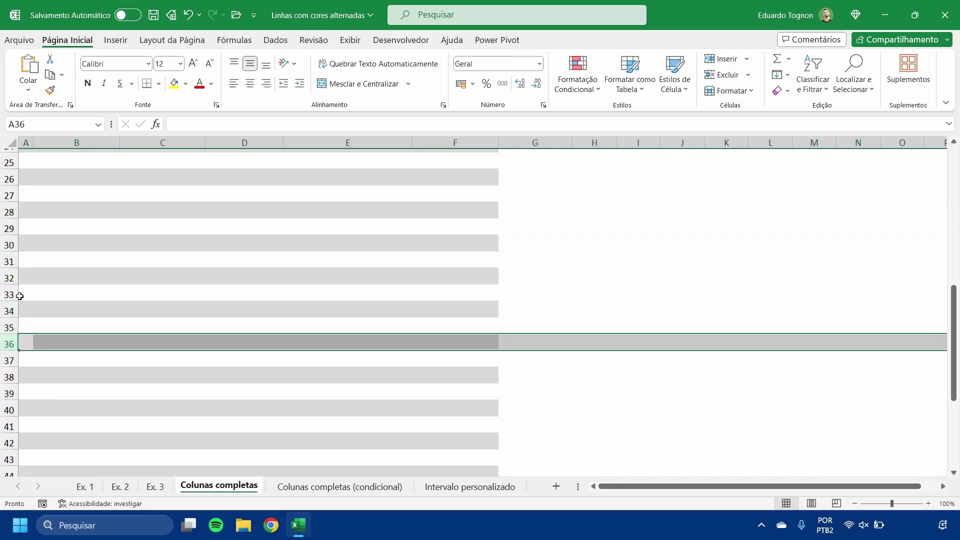
Examine how the rule affects header rows 2 and 4, comparing the data area from B5 with entire columns A to F.
scroll(84, 260, "up", 8)
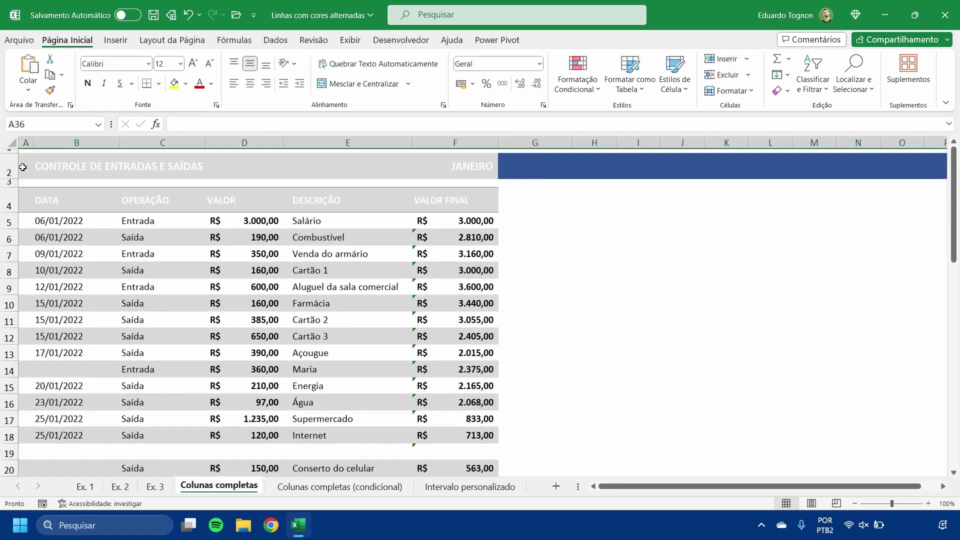
left_click(5, 167)
left_click(4, 199)
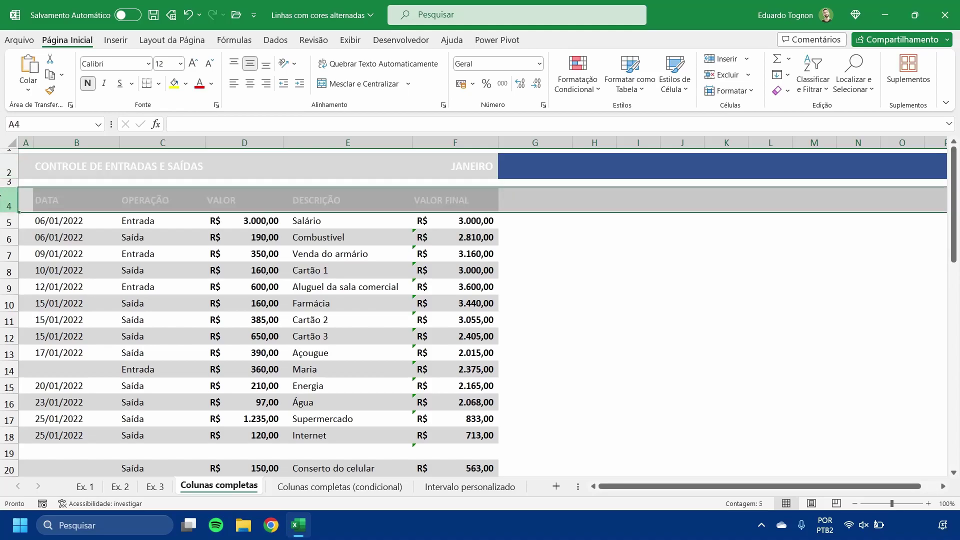
left_click(49, 217)
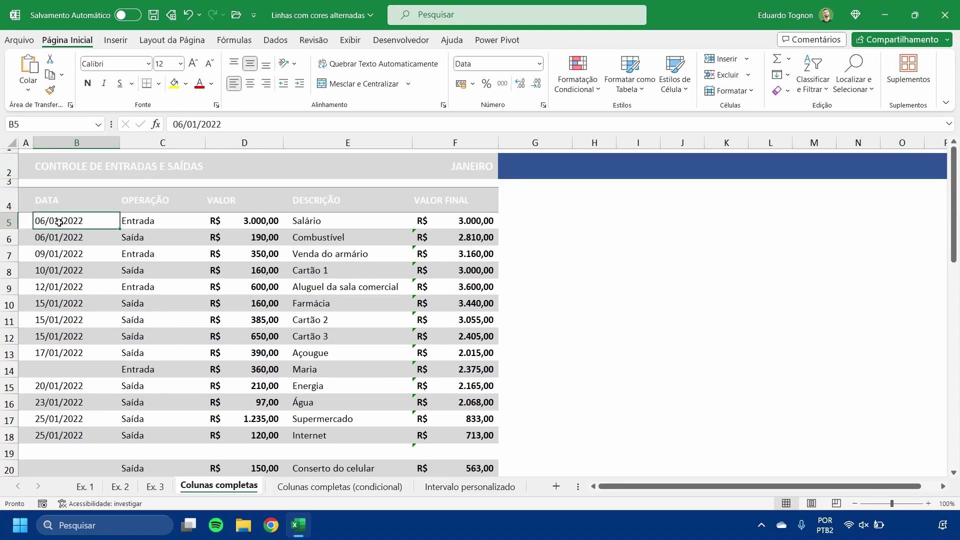
left_click_drag(52, 220, 435, 420)
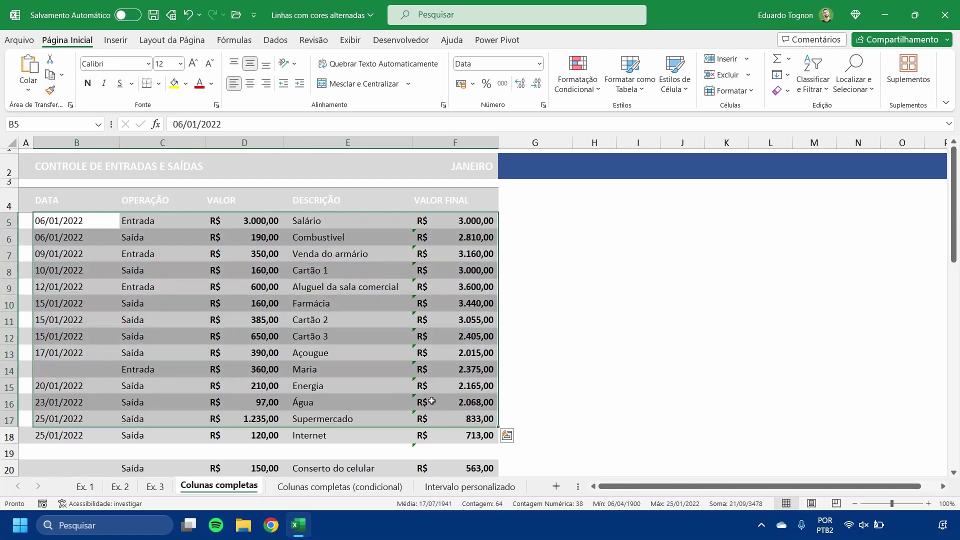
left_click(51, 221)
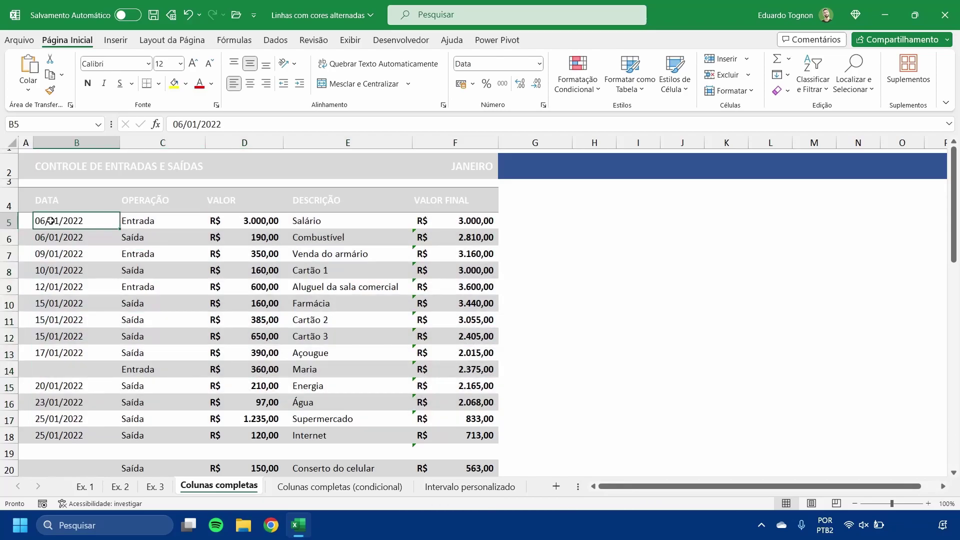
left_click_drag(51, 221, 490, 468)
left_click(99, 226)
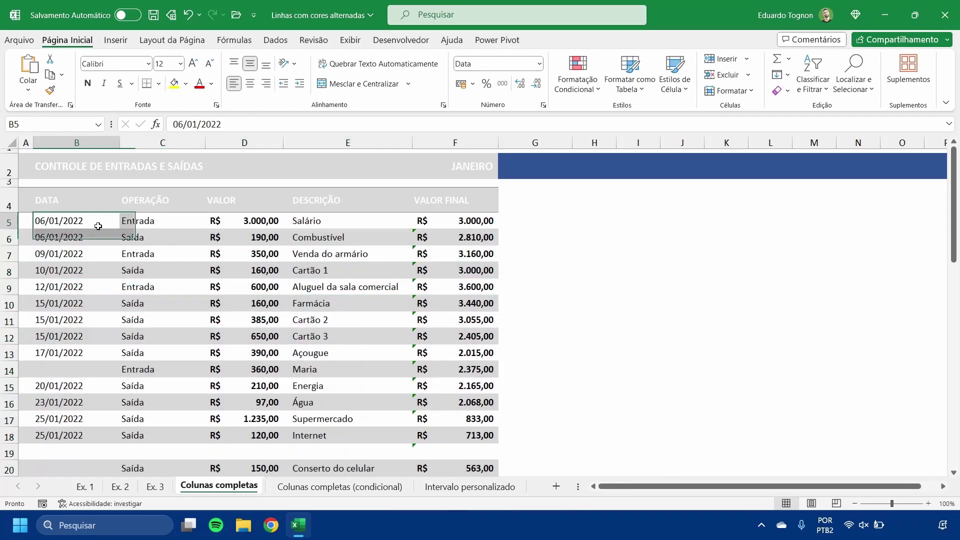
left_click_drag(25, 143, 484, 136)
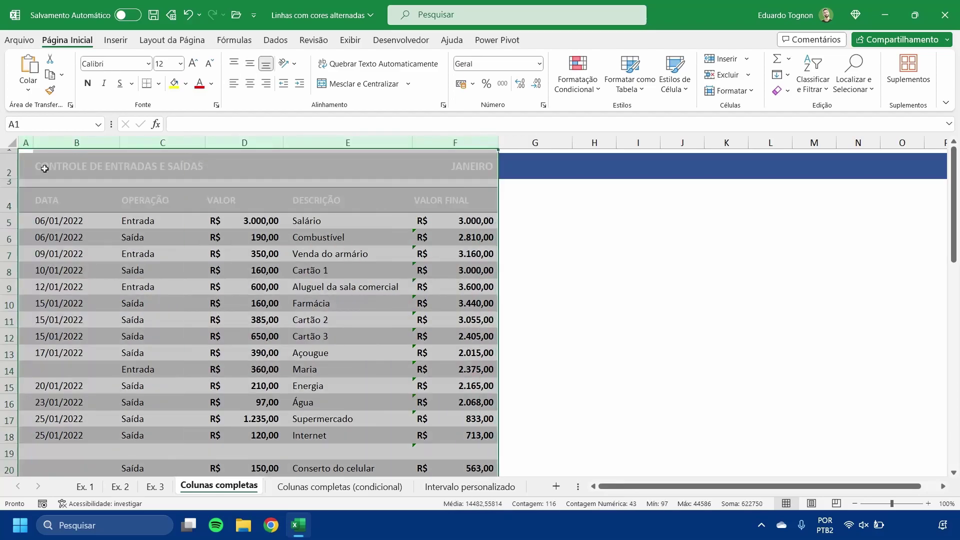
left_click(9, 167)
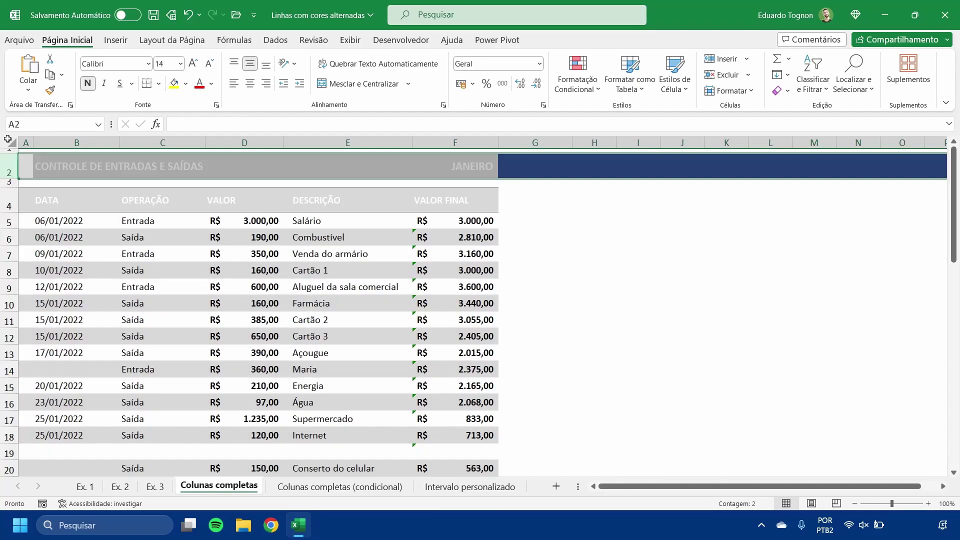
left_click(73, 205)
left_click(9, 203)
left_click(6, 170)
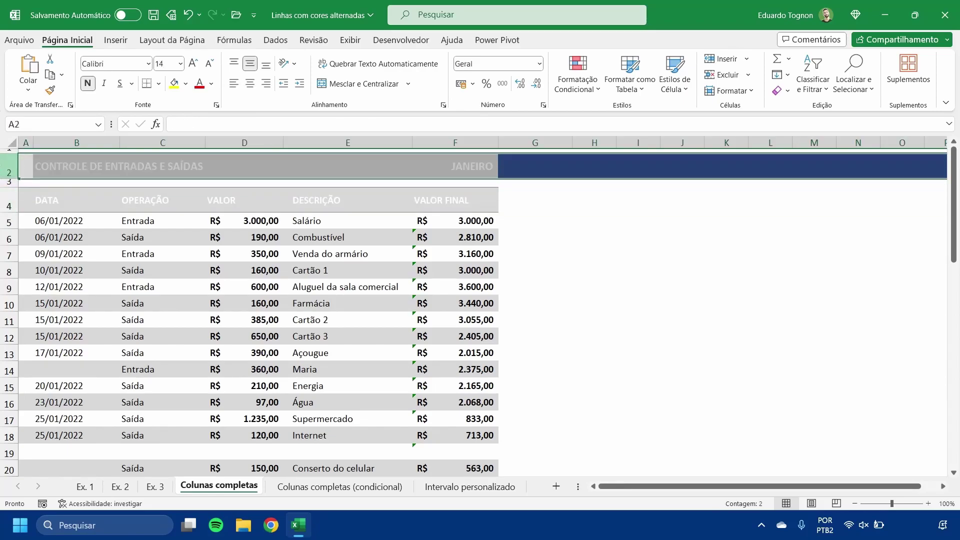
left_click(64, 171)
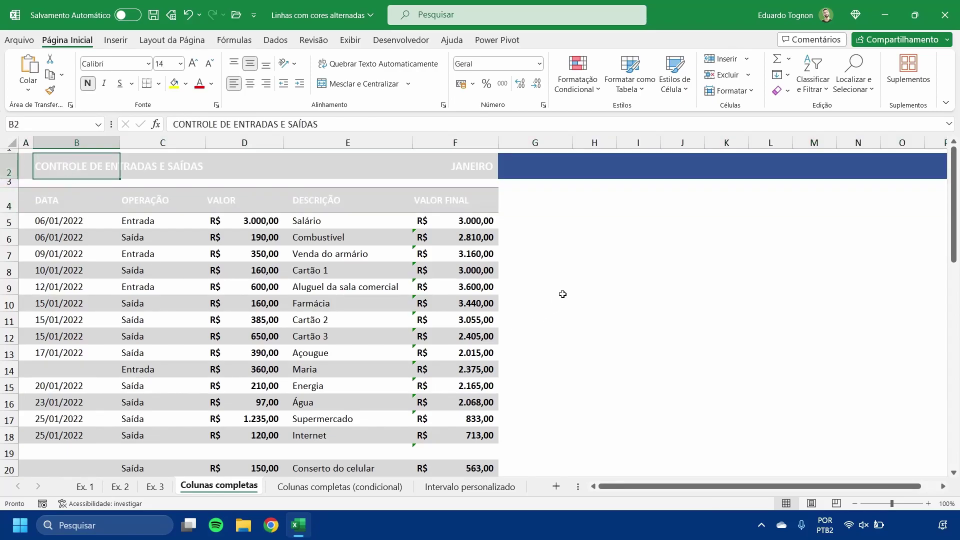
left_click(546, 290)
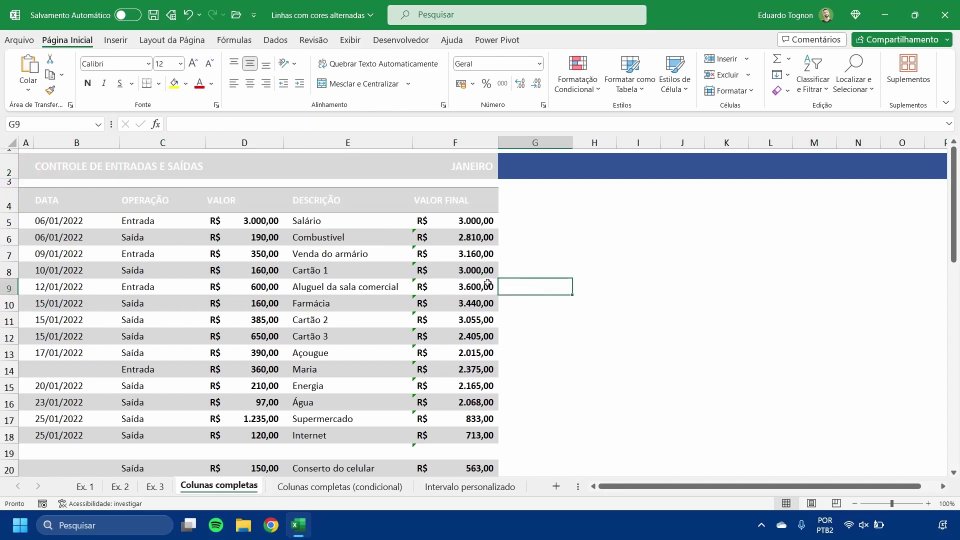
Clear the conditional formatting rules from rows 1 to 4 so the title and header rows are excluded.
left_click(4, 149)
left_click_drag(4, 149, 3, 204)
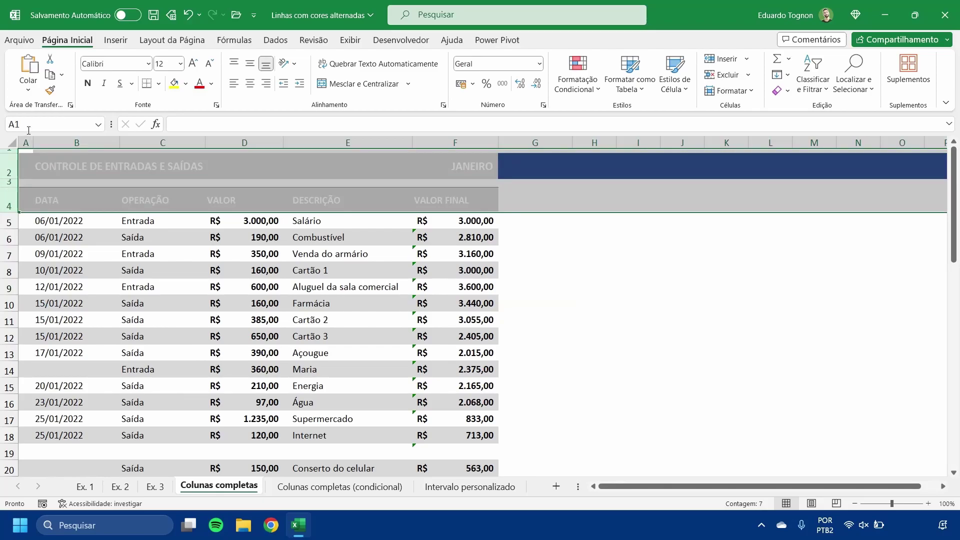
left_click(592, 86)
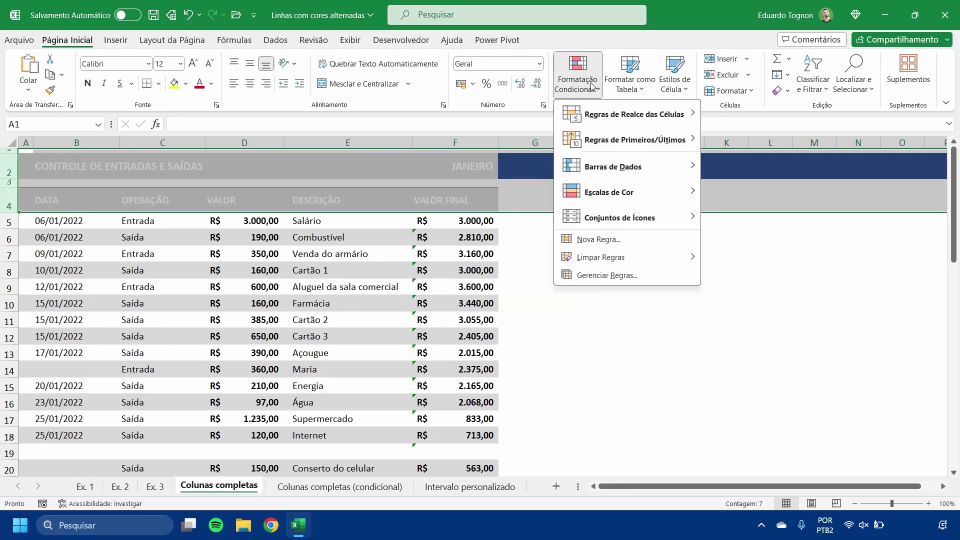
mouse_move(634, 265)
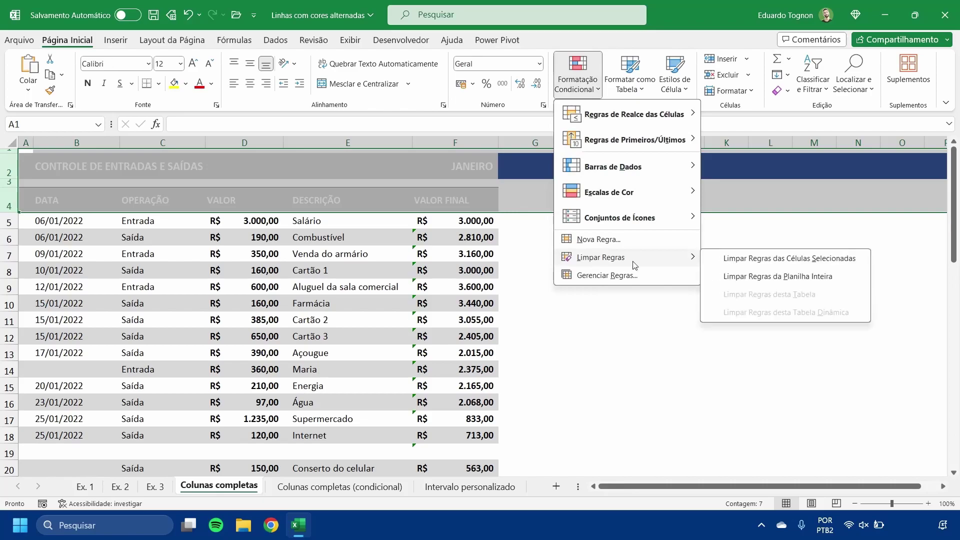
left_click(771, 259)
left_click(689, 268)
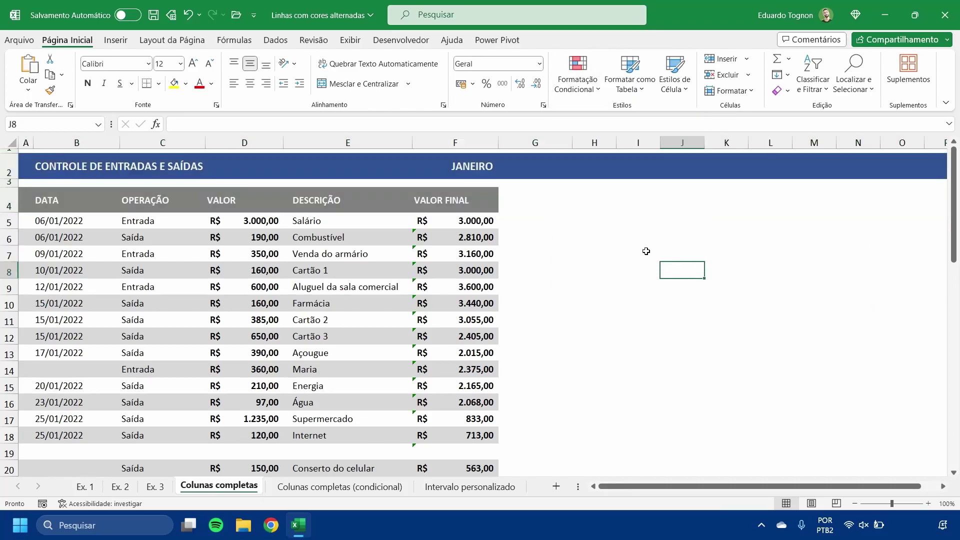
Check the range of the conditional formatting rule covering B12 and the alternating shading down through the empty rows.
left_click(172, 257)
left_click(551, 85)
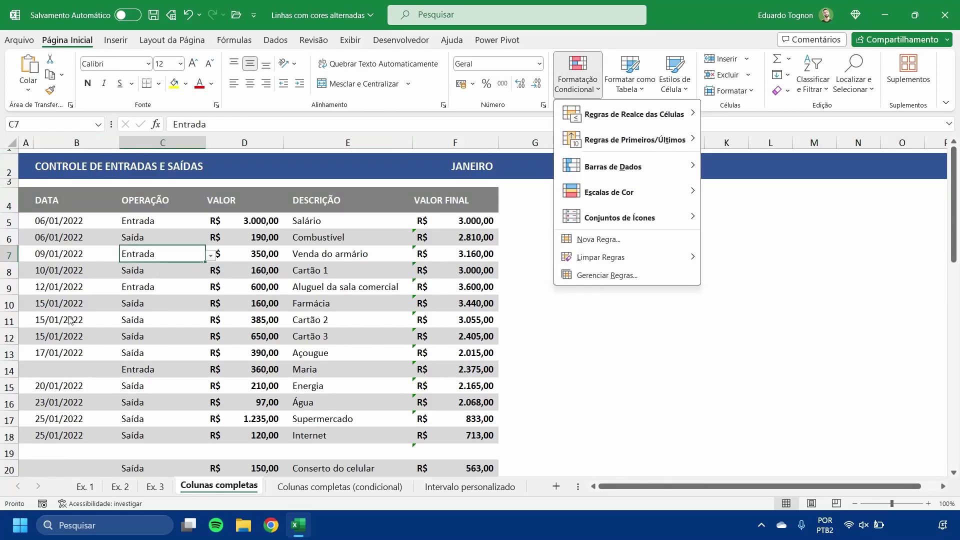
left_click(59, 237)
left_click(64, 336)
left_click(577, 82)
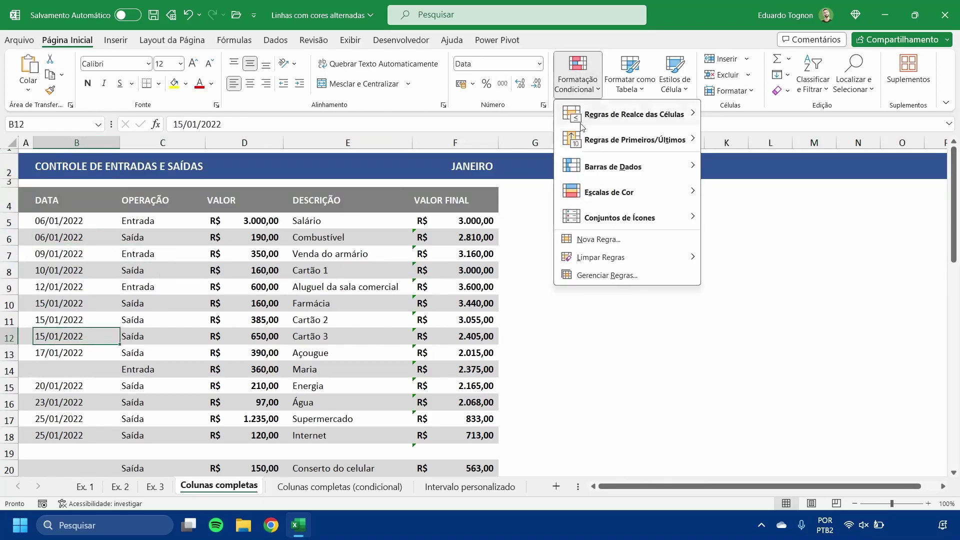
left_click(589, 276)
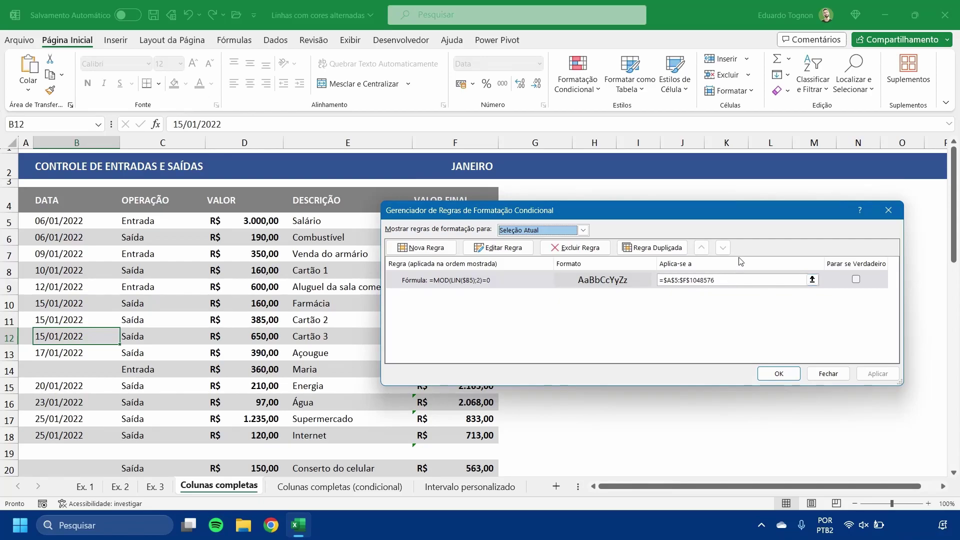
left_click(779, 373)
scroll(121, 284, "down", 7)
scroll(120, 284, "down", 15)
scroll(110, 278, "up", 16)
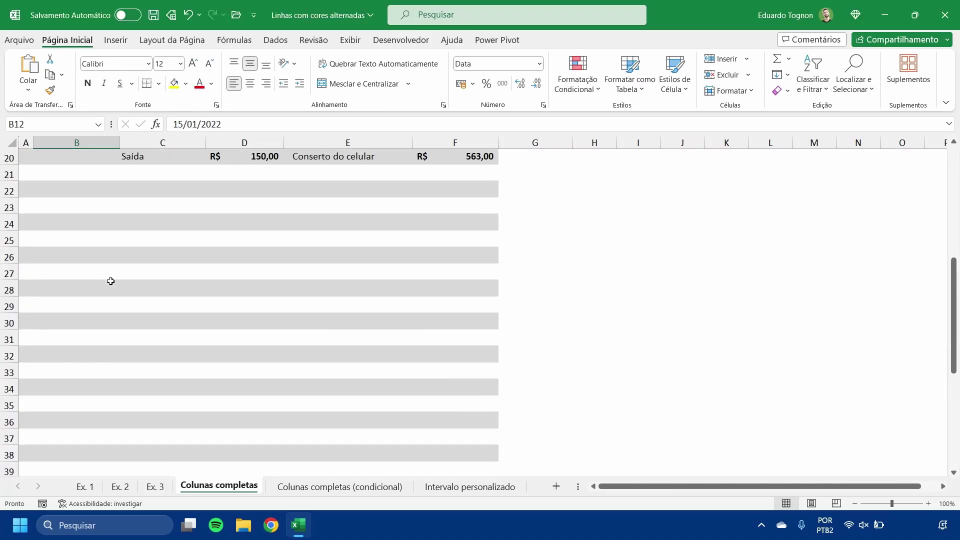
scroll(111, 281, "up", 6)
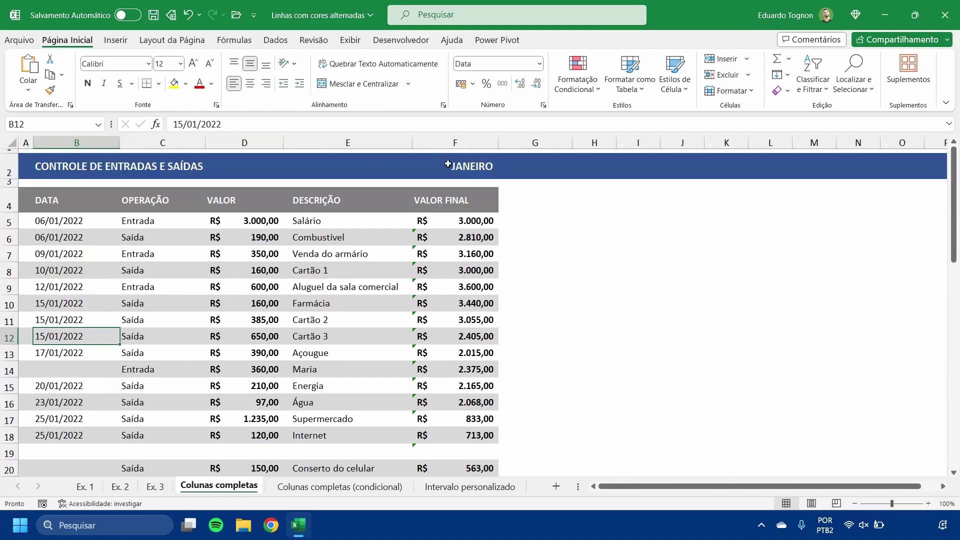
left_click(663, 275)
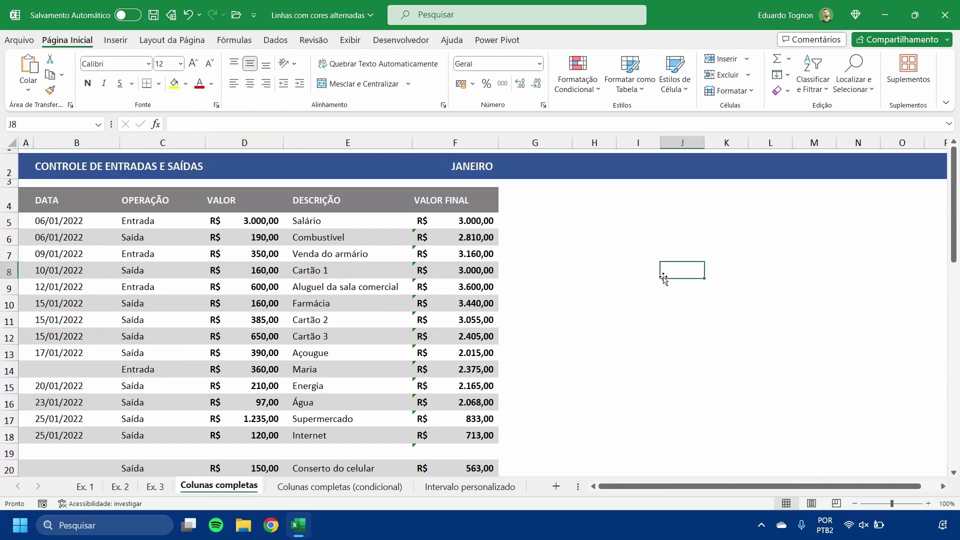
left_click(88, 220)
left_click(578, 80)
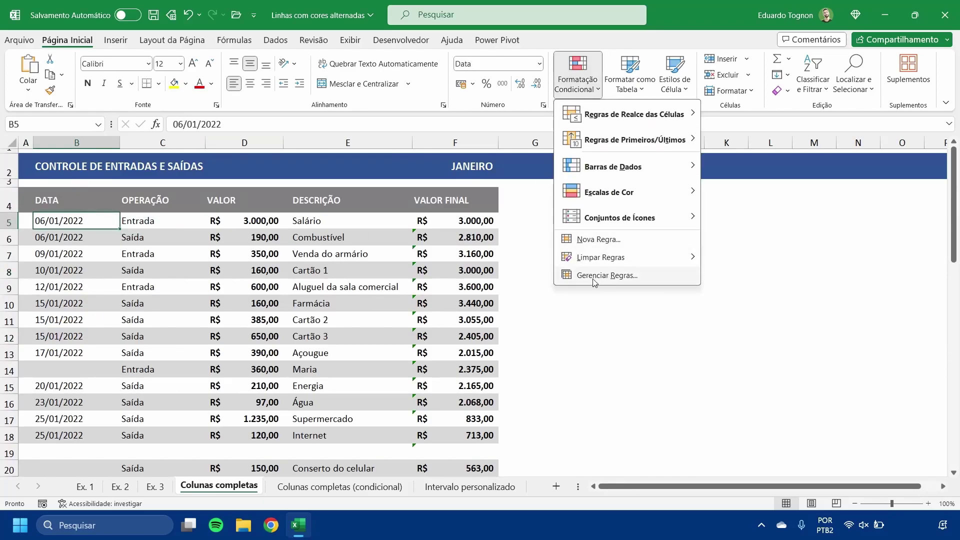
left_click(594, 278)
left_click(424, 248)
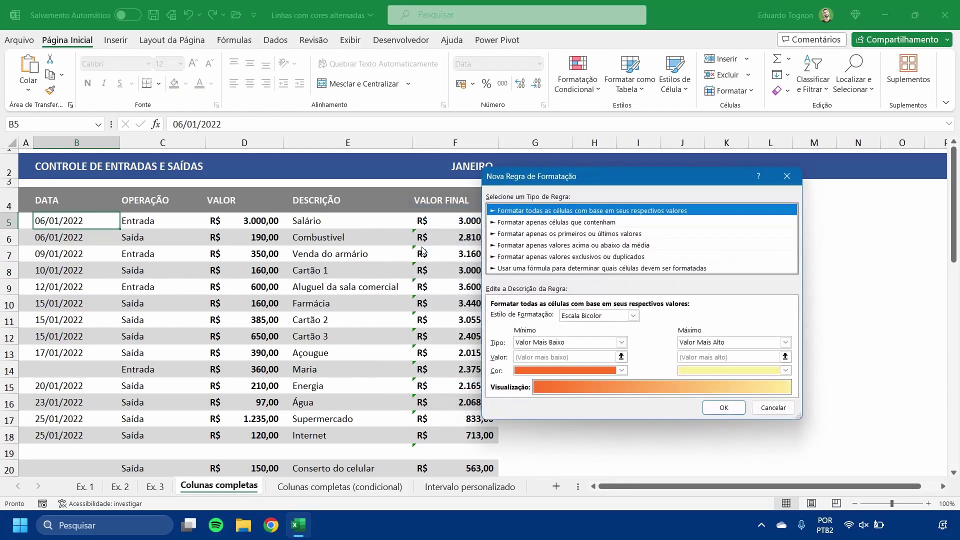
left_click(554, 270)
left_click(509, 317)
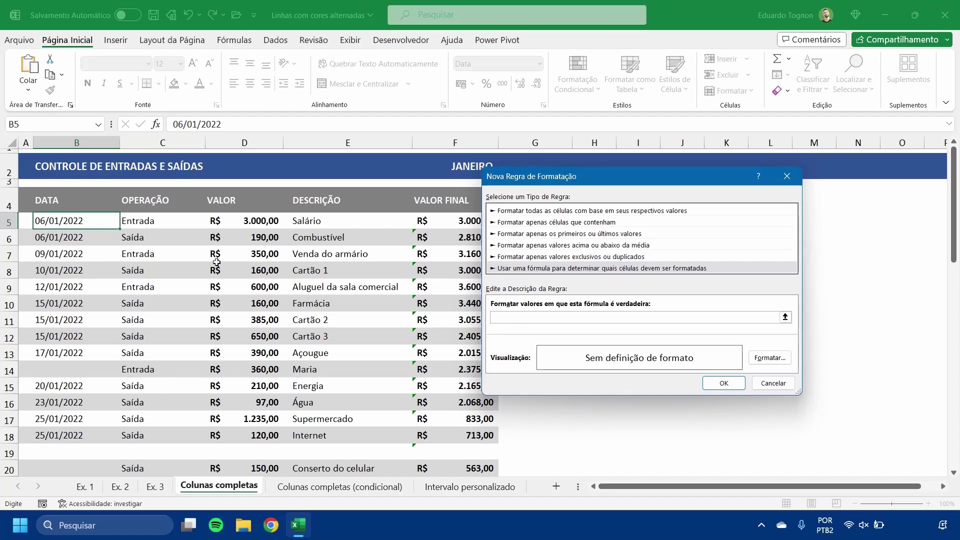
left_click(787, 176)
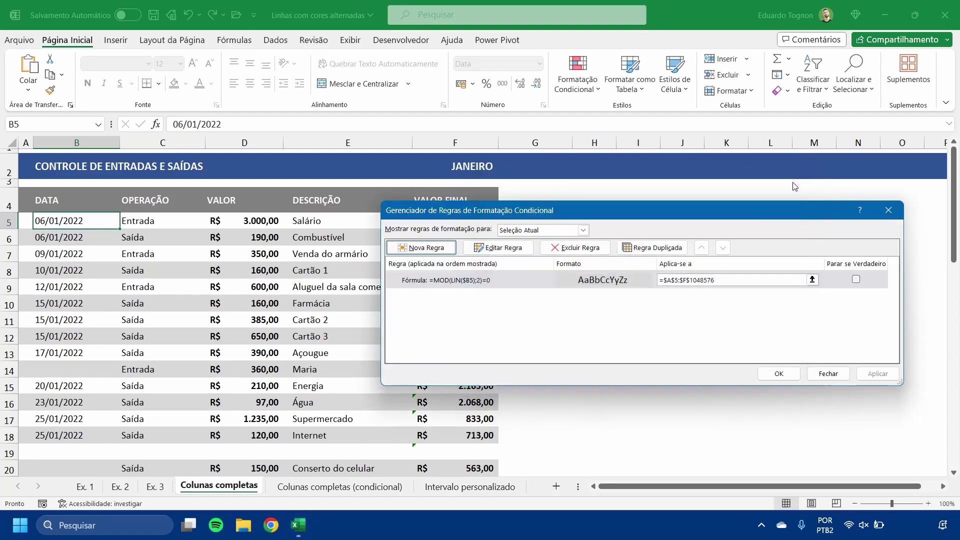
left_click(888, 208)
Examine how the alternating rule treats the odd rows 5, 7 and 9 across the table.
left_click(86, 282)
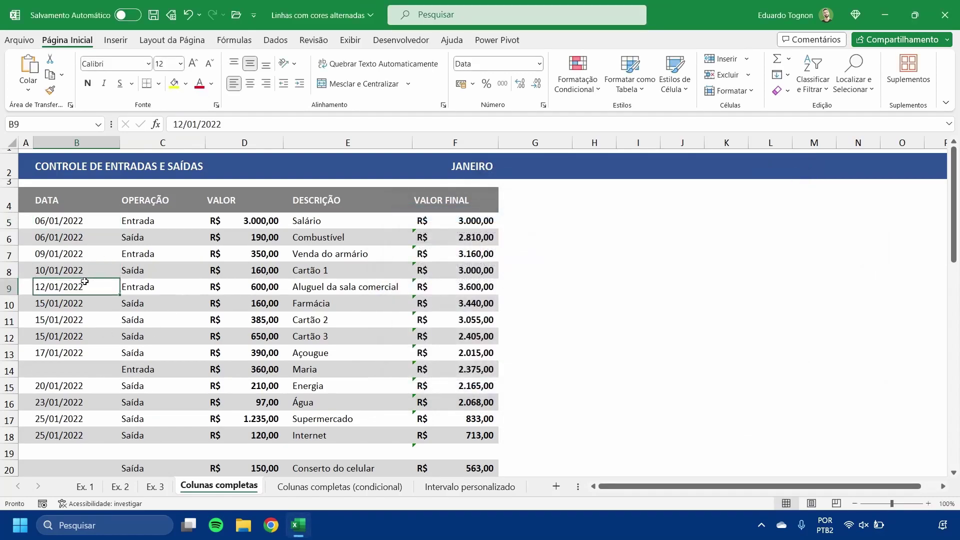
left_click(187, 222)
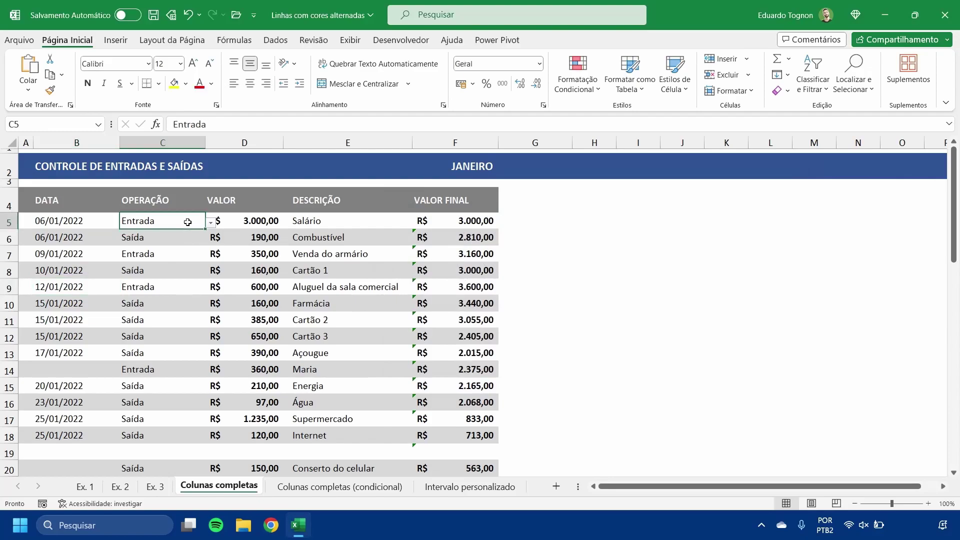
left_click(163, 253)
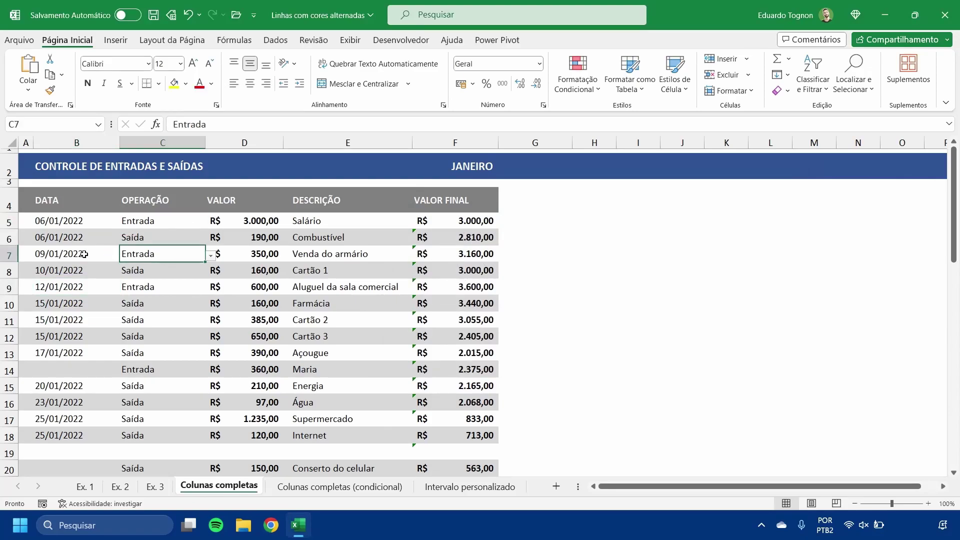
left_click_drag(61, 253, 450, 257)
left_click(480, 256)
left_click(581, 255)
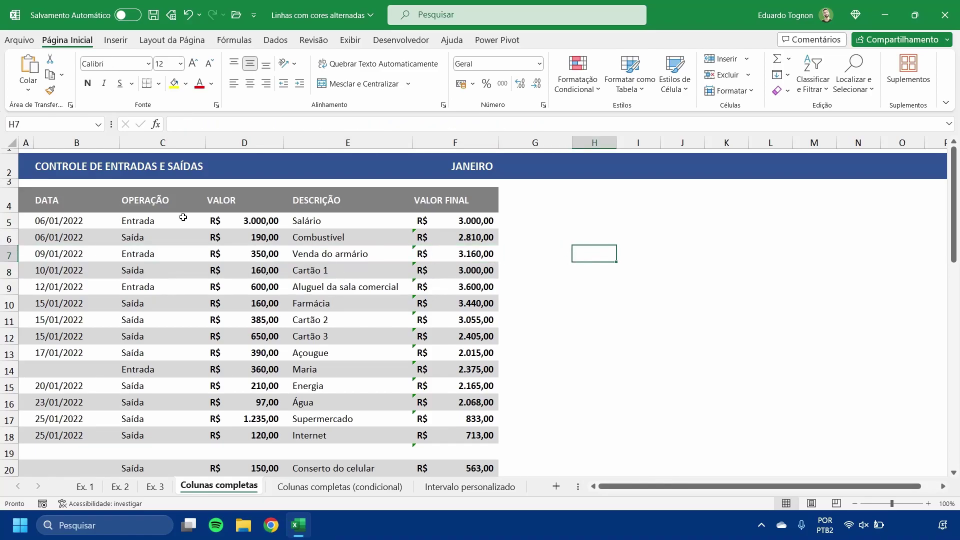
left_click(62, 251)
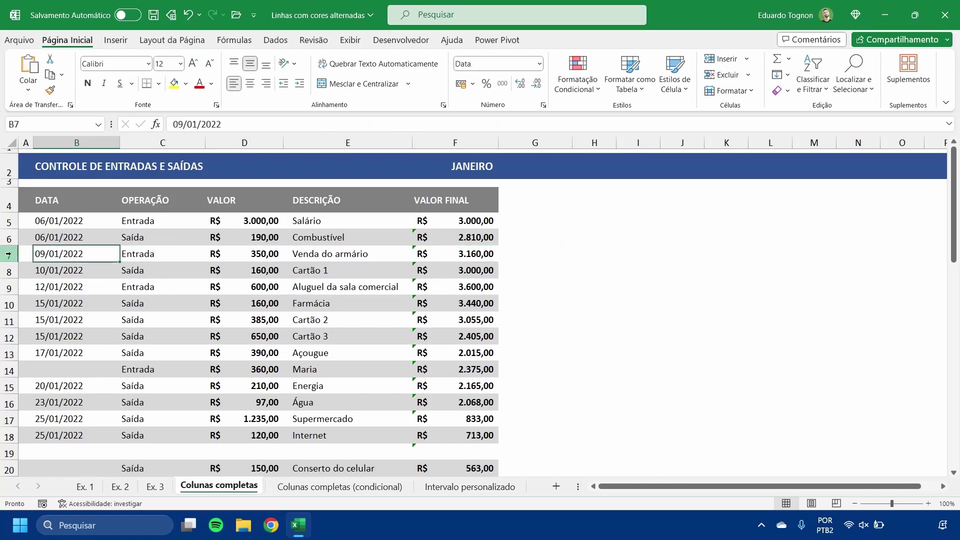
left_click(5, 255)
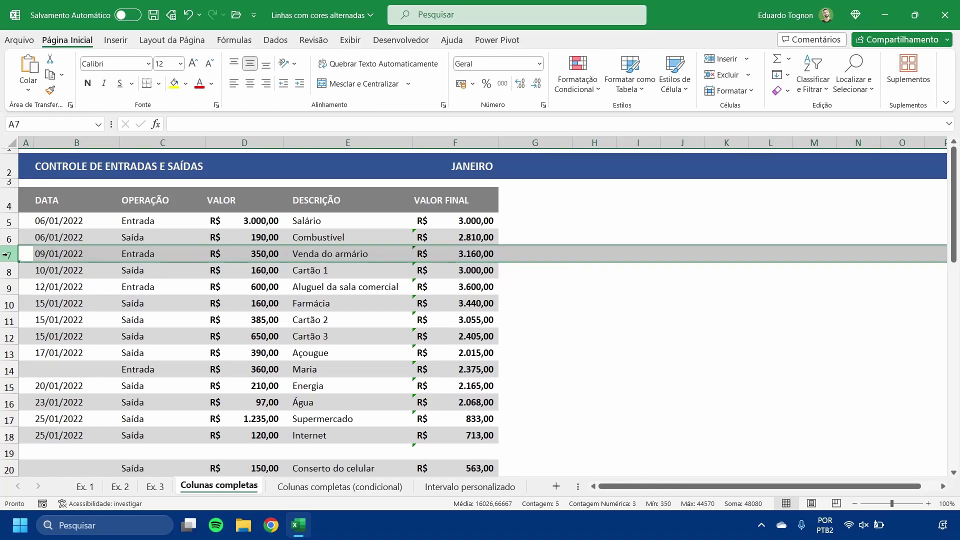
left_click(196, 305)
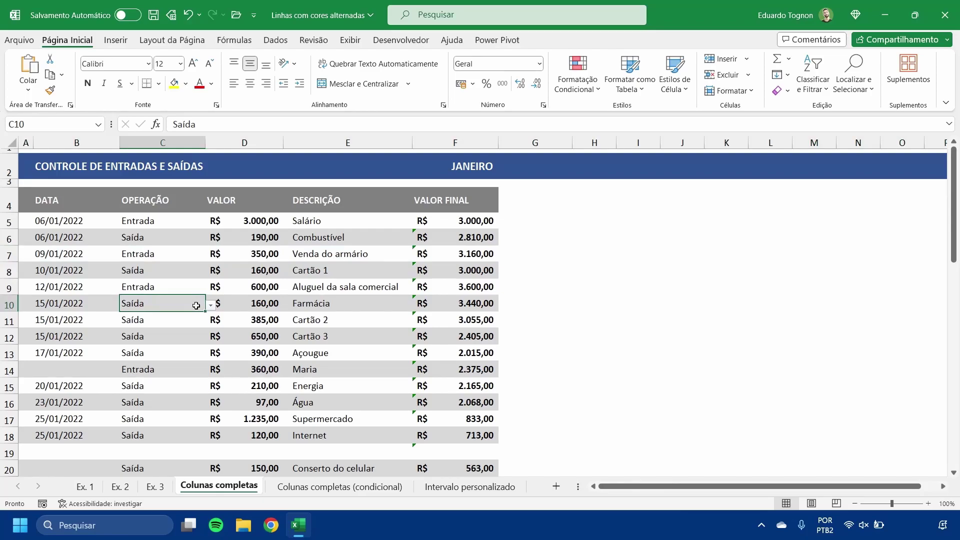
left_click(3, 284)
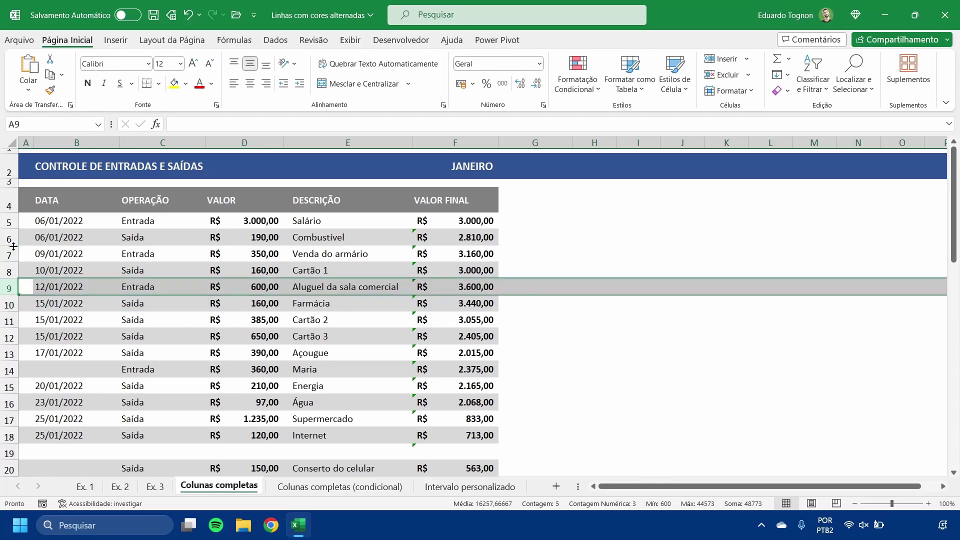
left_click(505, 385)
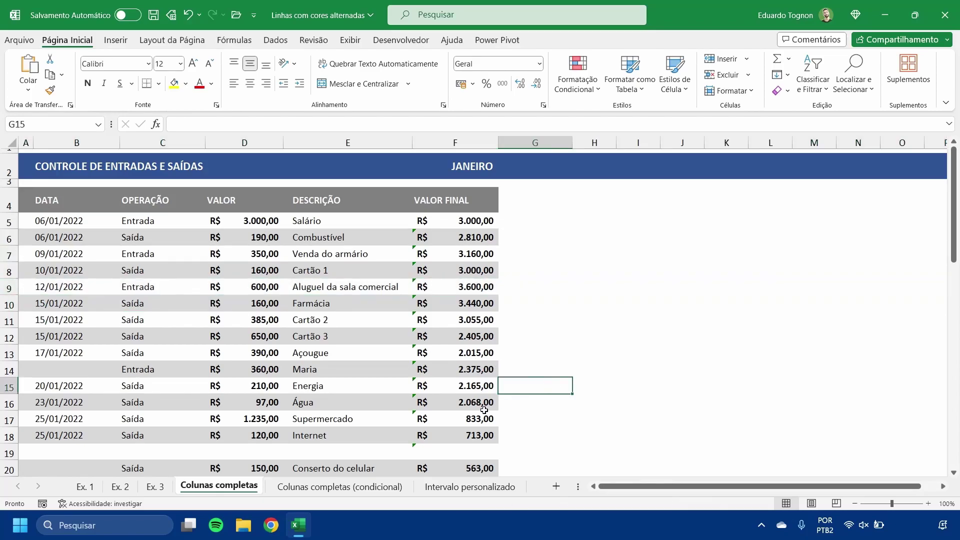
Switch to the Colunas completas (condicional) sheet and examine its blank date cell B14 and the empty rows below the table.
left_click(341, 488)
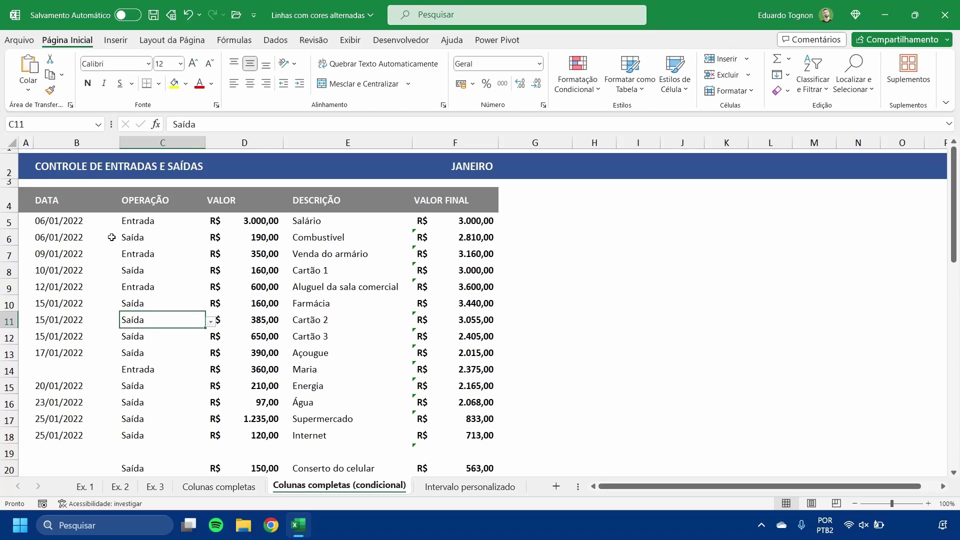
scroll(111, 237, "down", 1)
scroll(111, 237, "down", 1)
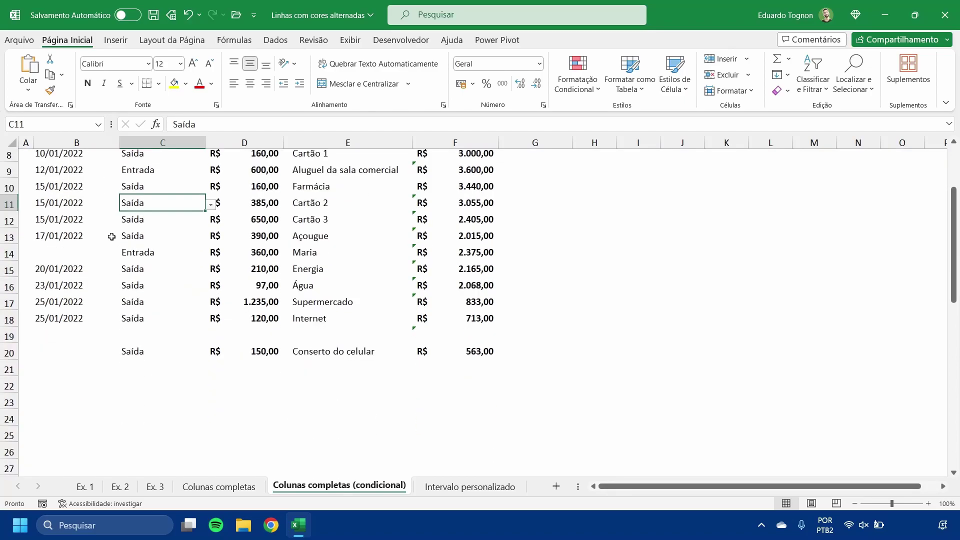
left_click(64, 364)
left_click(437, 386)
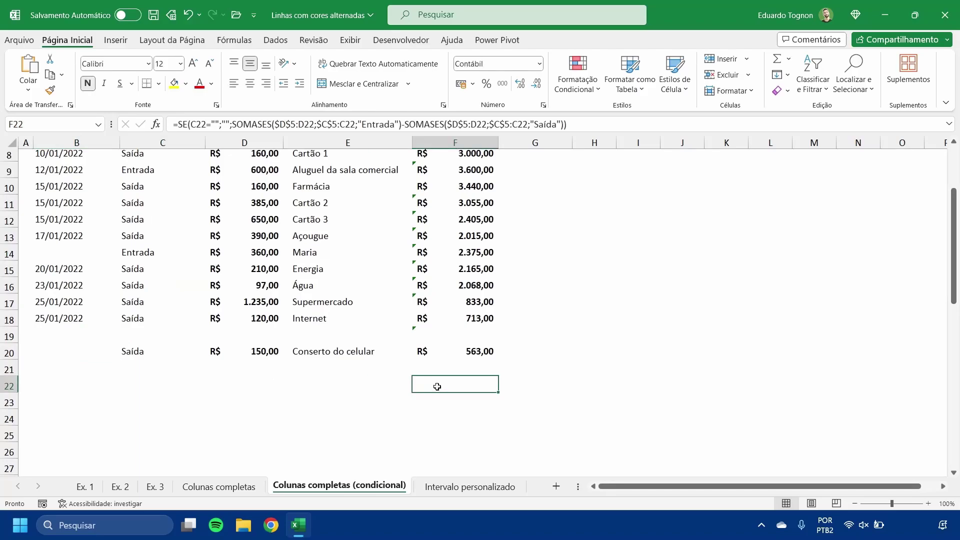
left_click(58, 253)
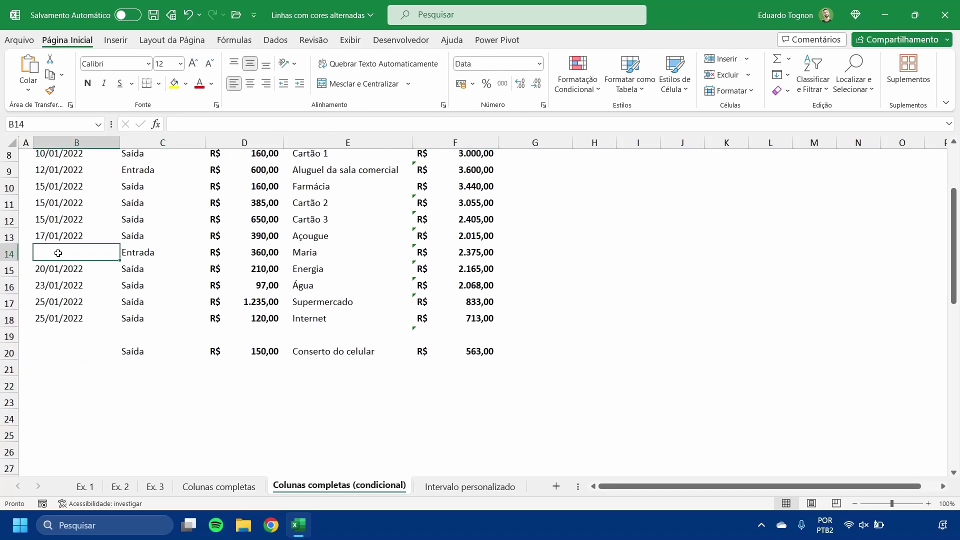
scroll(58, 253, "up", 3)
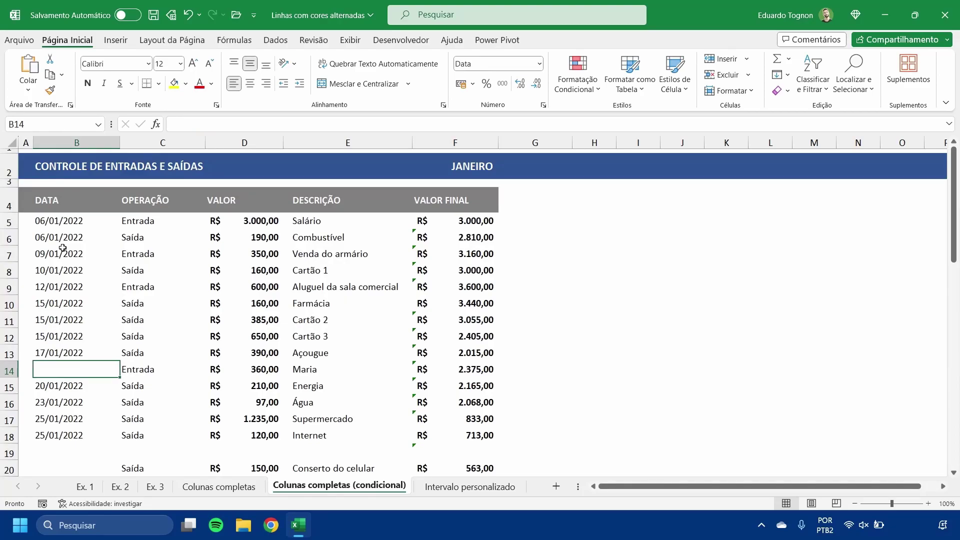
scroll(62, 248, "down", 5)
left_click_drag(66, 218, 437, 444)
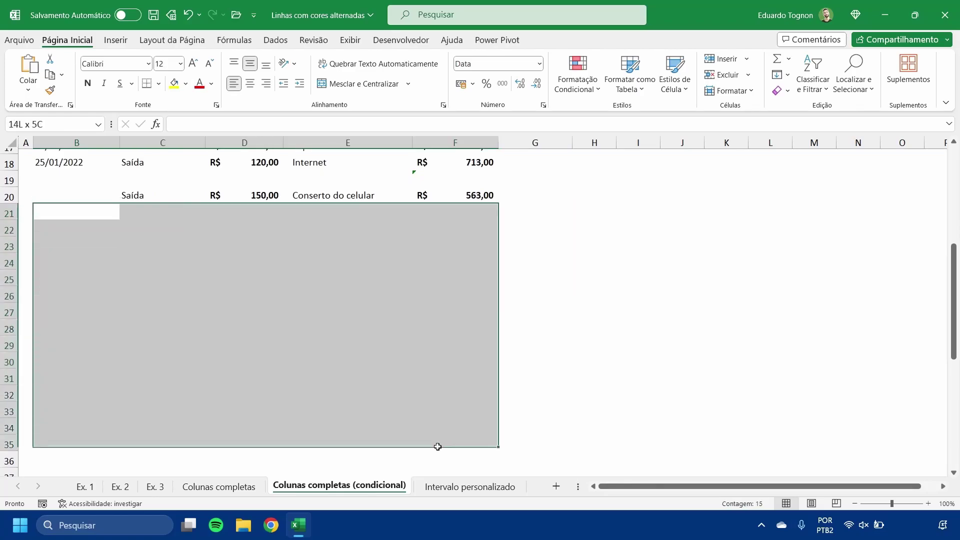
scroll(362, 280, "down", 5)
left_click(114, 255)
scroll(148, 239, "up", 11)
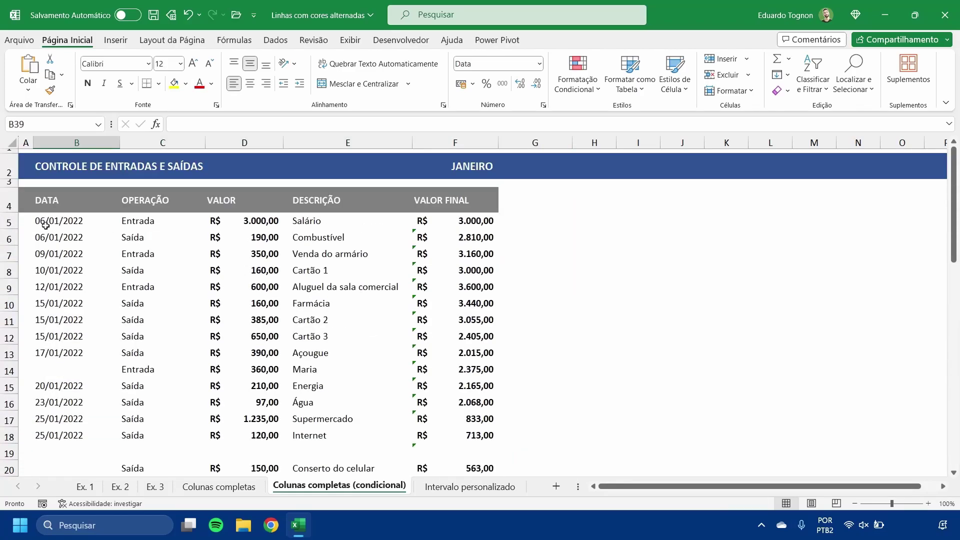
Start a new conditional formatting rule for cell B5 that uses a formula to determine which cells to format.
left_click(72, 227)
left_click(579, 75)
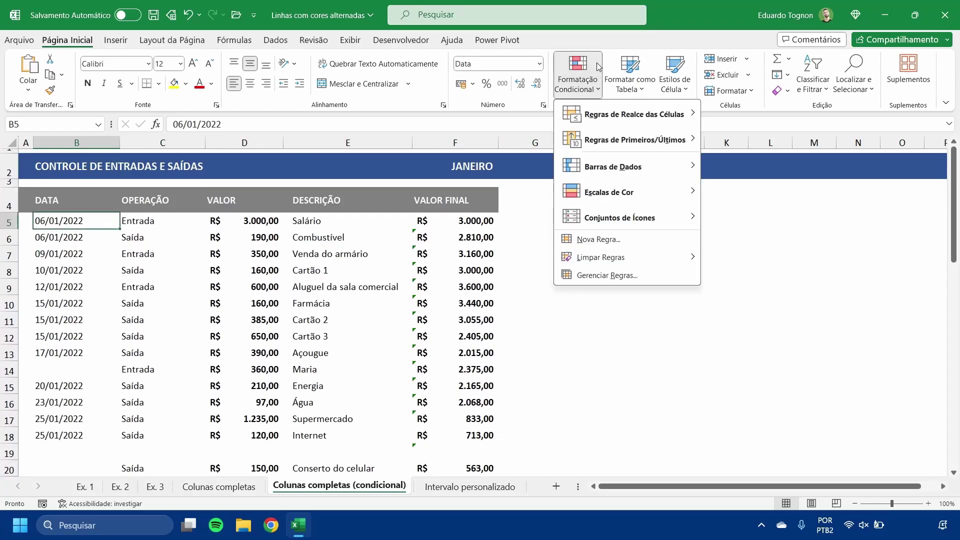
left_click(604, 276)
left_click(430, 246)
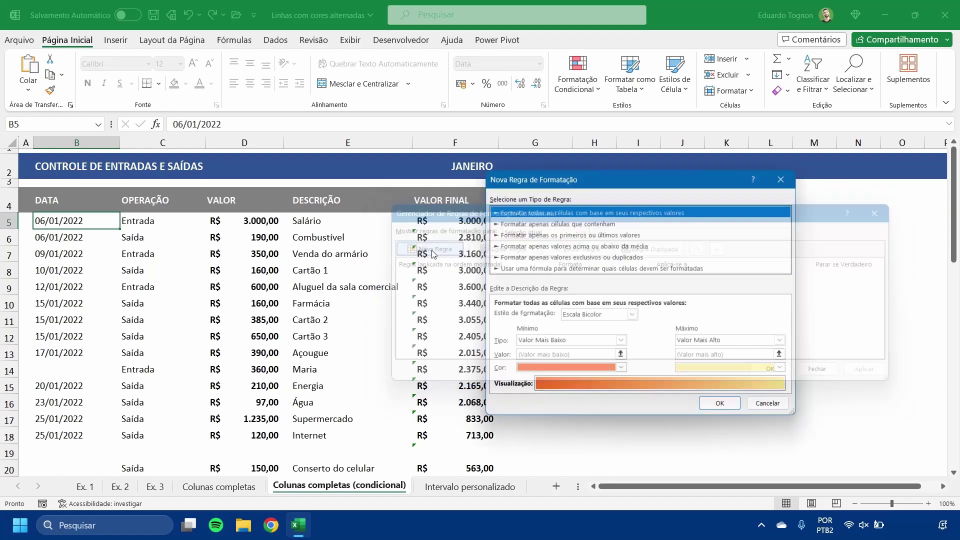
left_click(523, 269)
left_click(504, 318)
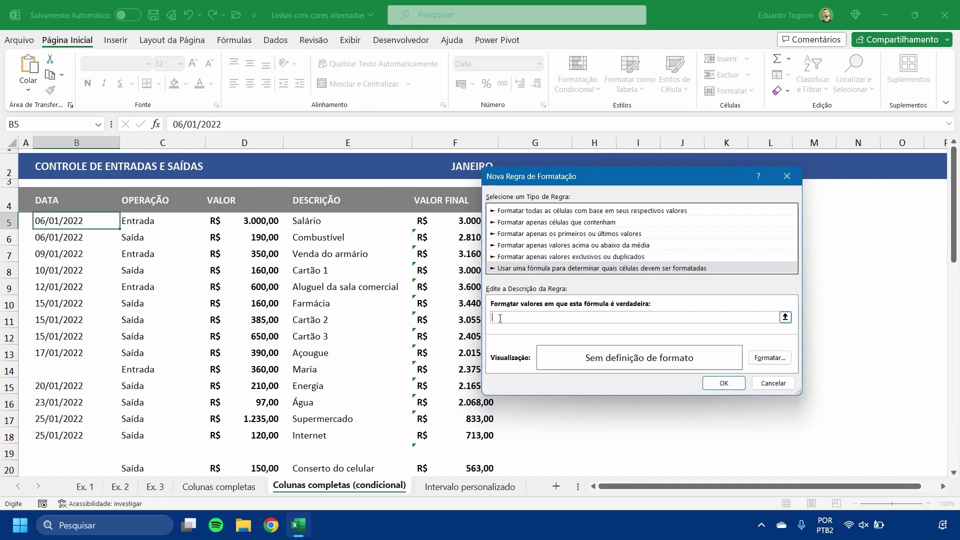
Enter the first condition of an E formula that tests for even rows: =E(MOD(LIN($B5);2)=0;.
type("=E")
type("(")
type("MOD(")
type("LIN(")
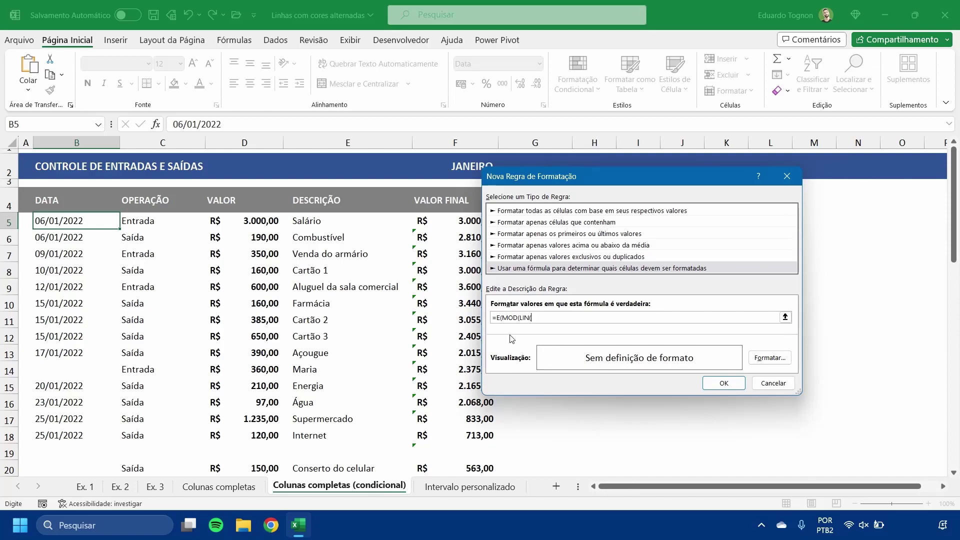
left_click(86, 214)
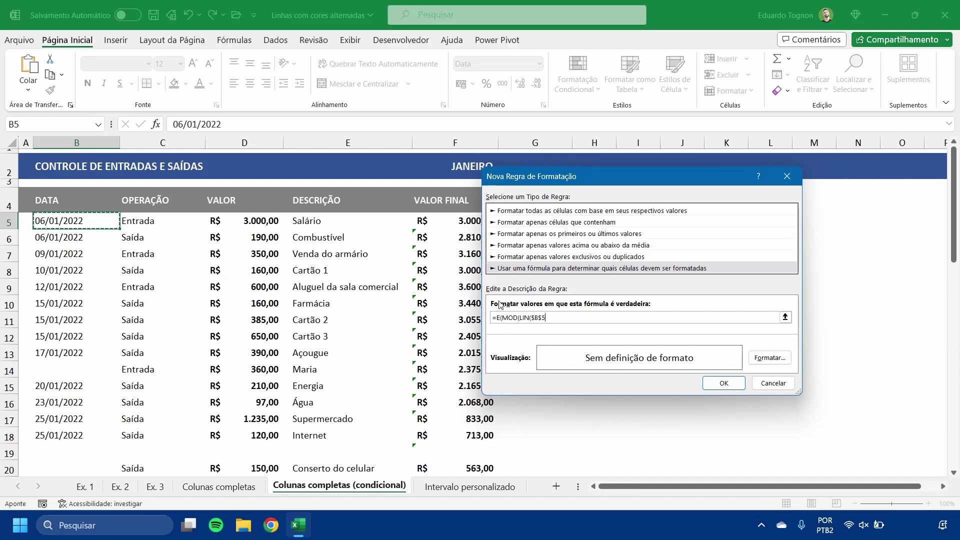
type(")")
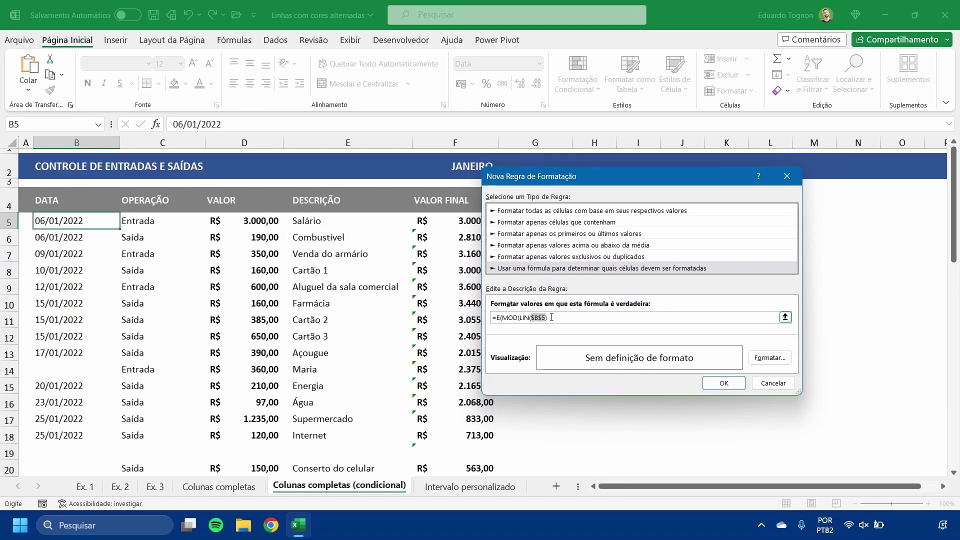
left_click(543, 317)
key("BackSpace")
type(";")
type("2)=0")
type(";")
Add the second condition $B5<>"" with only the column locked, completing =E(MOD(LIN($B5);2)=0;$B5<>"").
left_click(68, 222)
left_click(603, 317)
key("BackSpace")
left_click(602, 317)
type("<>")
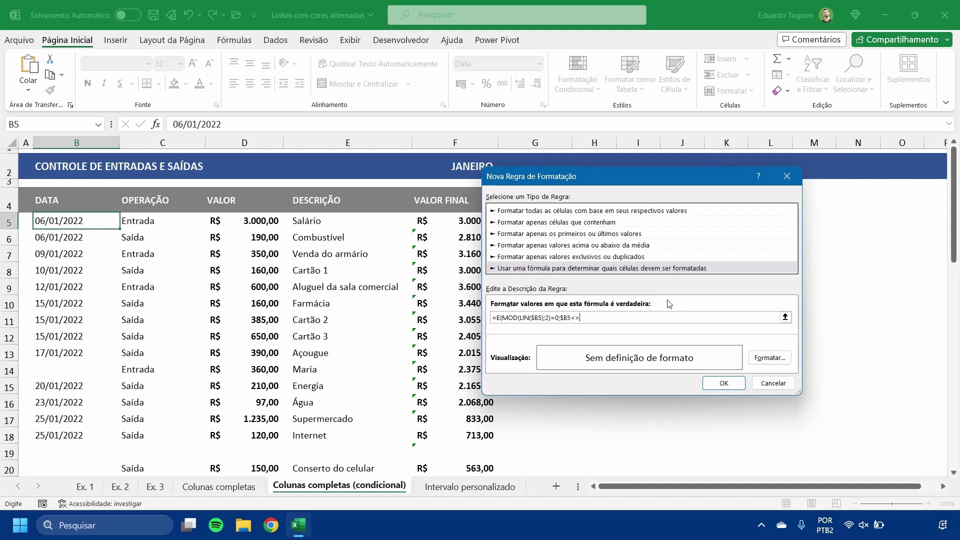
type("\"")
type(")")
left_click_drag(502, 317, 559, 317)
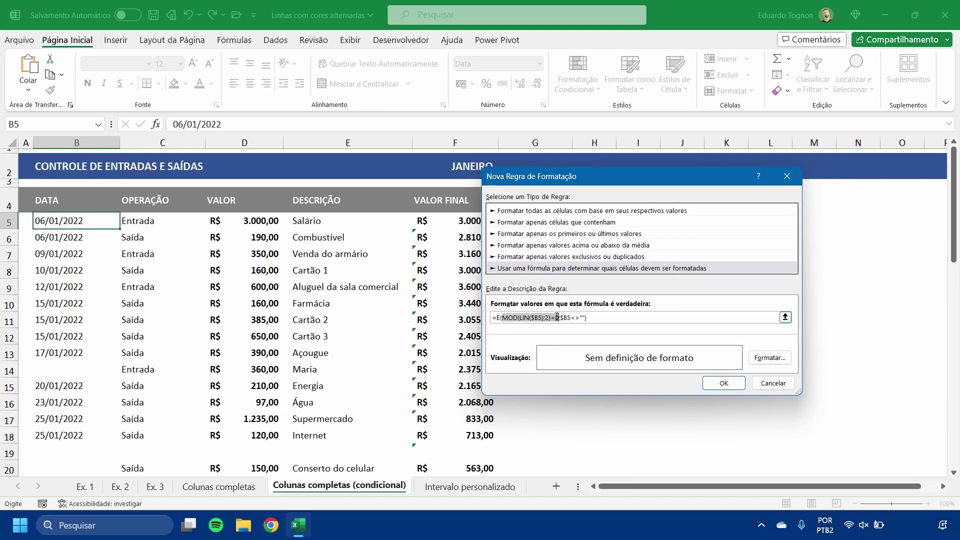
left_click(532, 317)
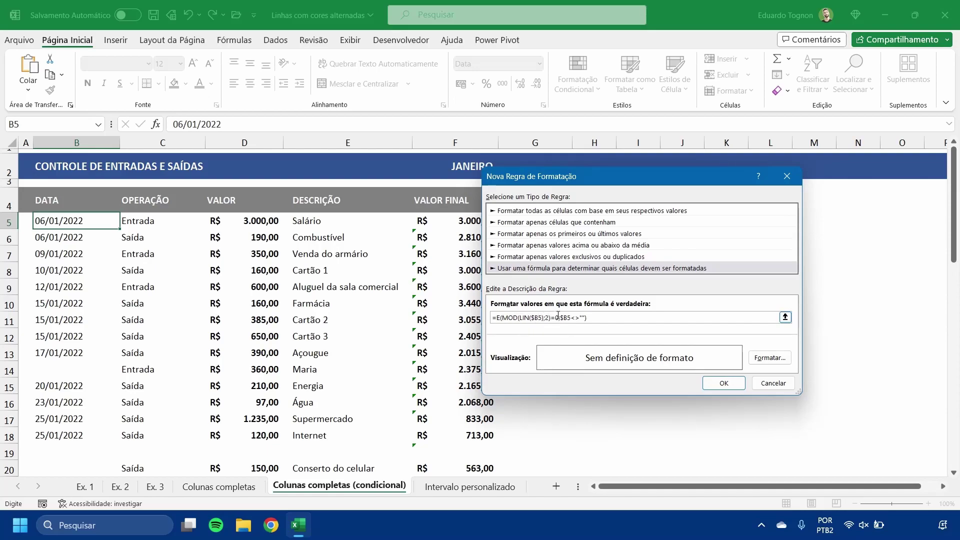
type(";")
left_click(596, 318)
Give the rule the lightest gold background fill and create the rule.
left_click(776, 358)
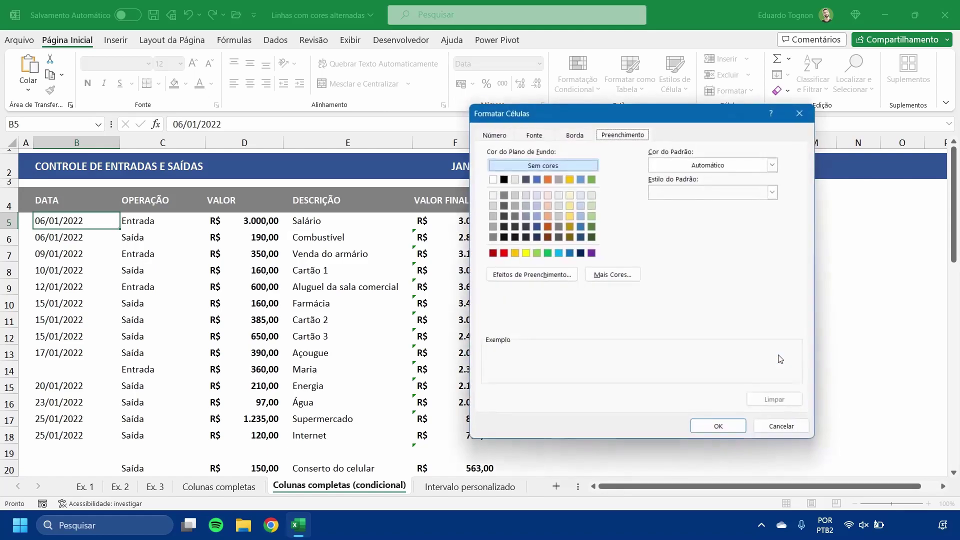
left_click(569, 196)
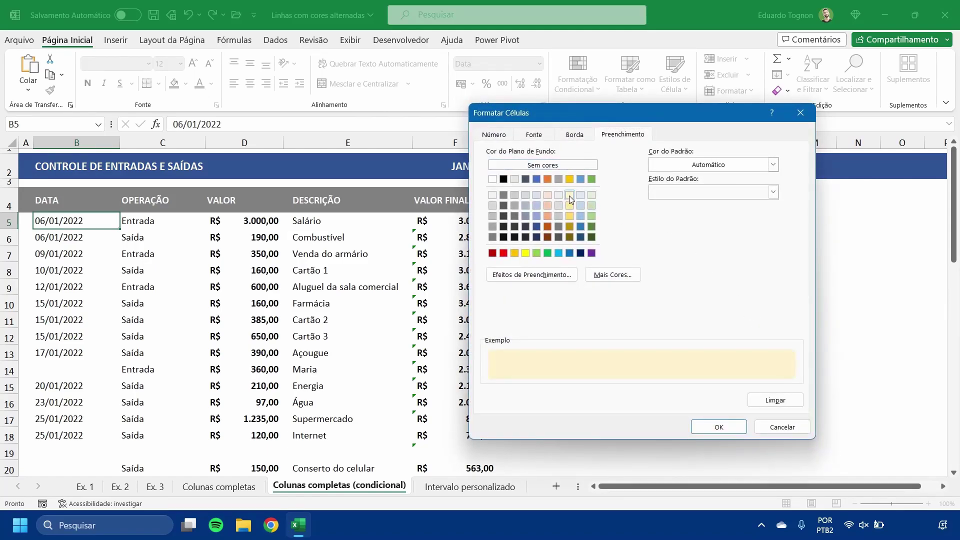
left_click(720, 426)
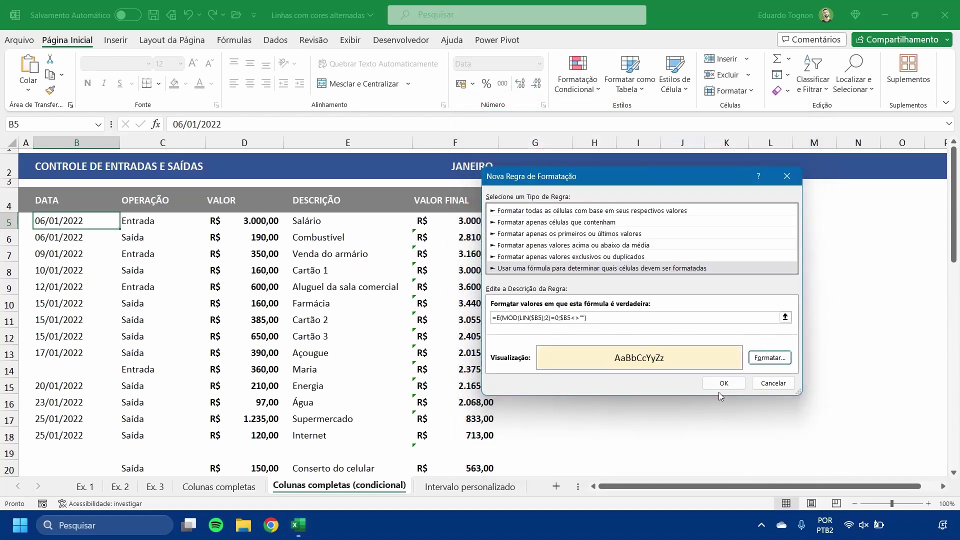
left_click(720, 380)
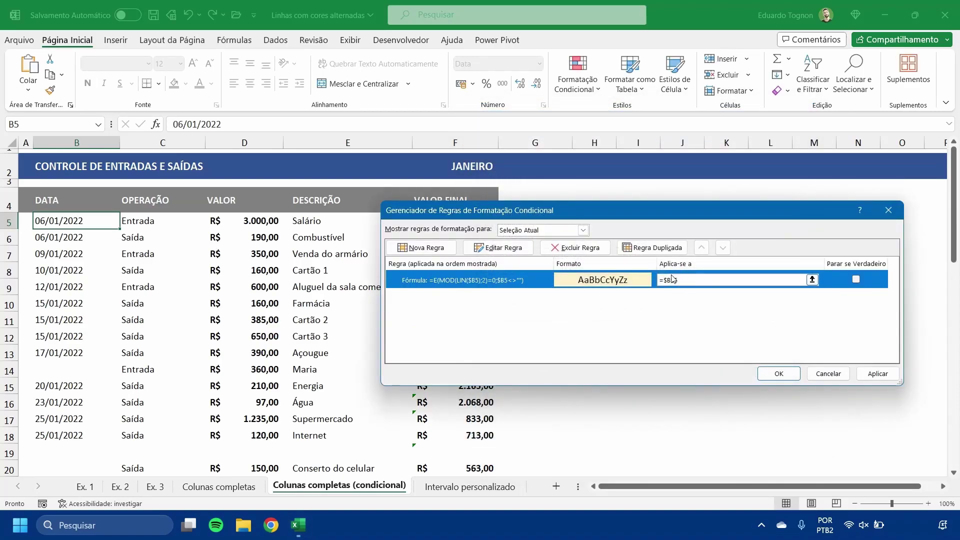
Set the rule's range to columns =$A:$F and apply it to the sheet.
left_click(812, 279)
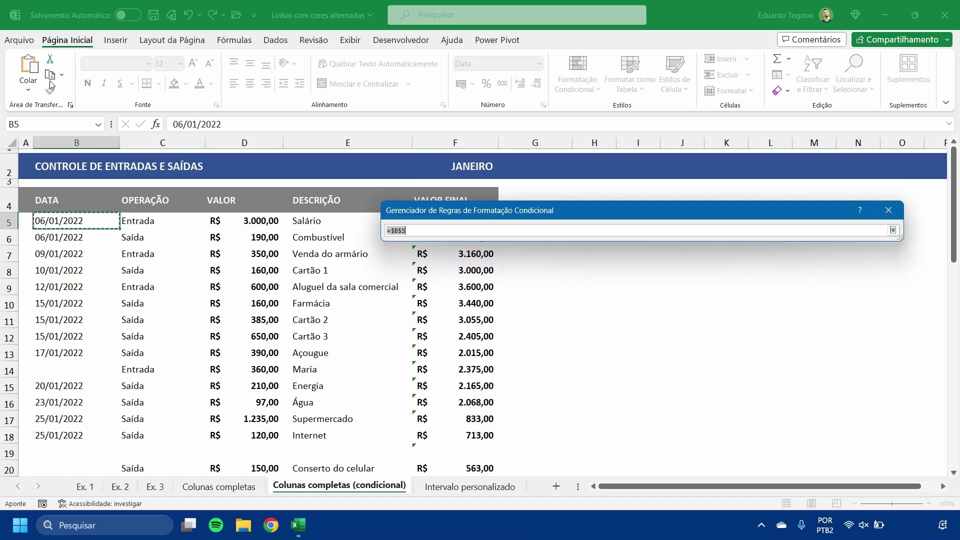
left_click_drag(24, 142, 447, 143)
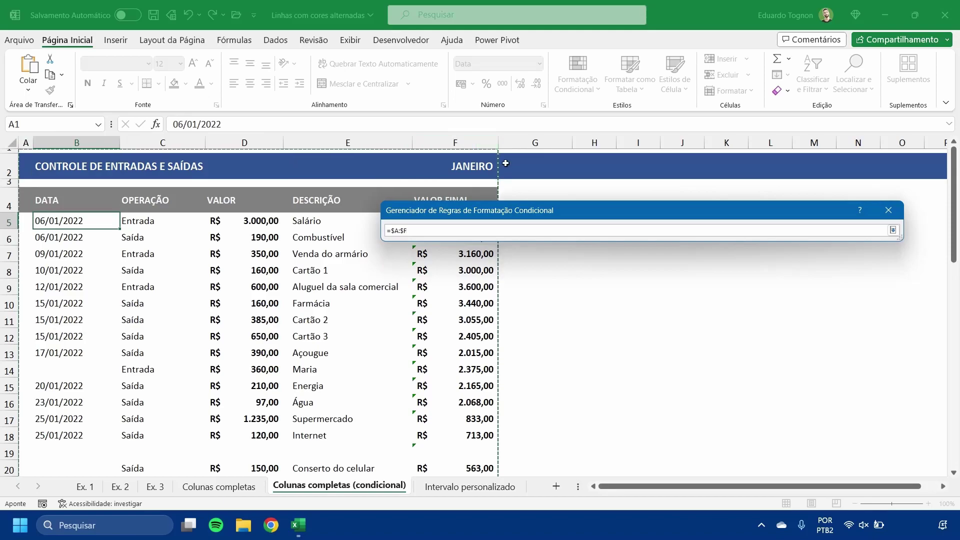
left_click(892, 229)
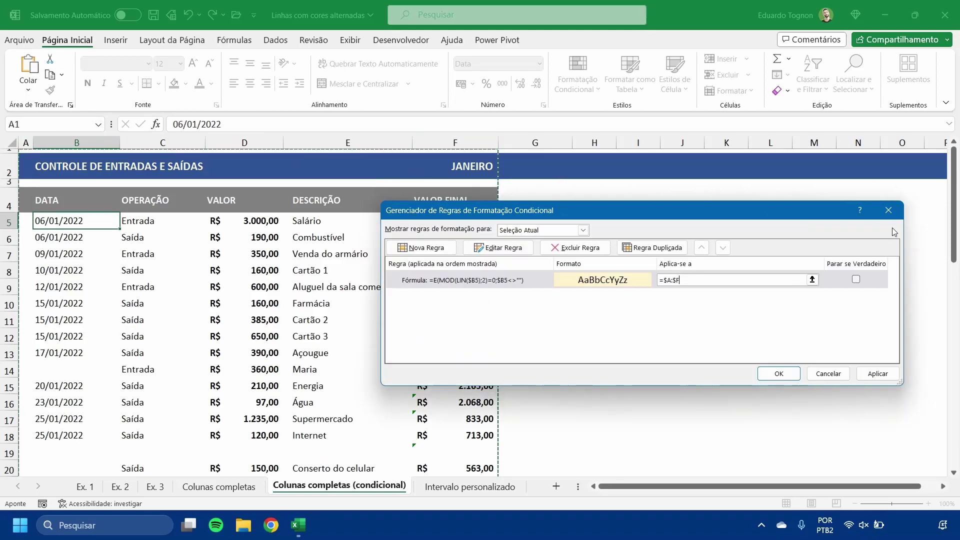
left_click(776, 372)
Examine the shading of the even rows, including row 14 with its blank date and the empty rows below the table.
scroll(597, 296, "down", 4)
scroll(550, 295, "up", 4)
scroll(548, 294, "down", 3)
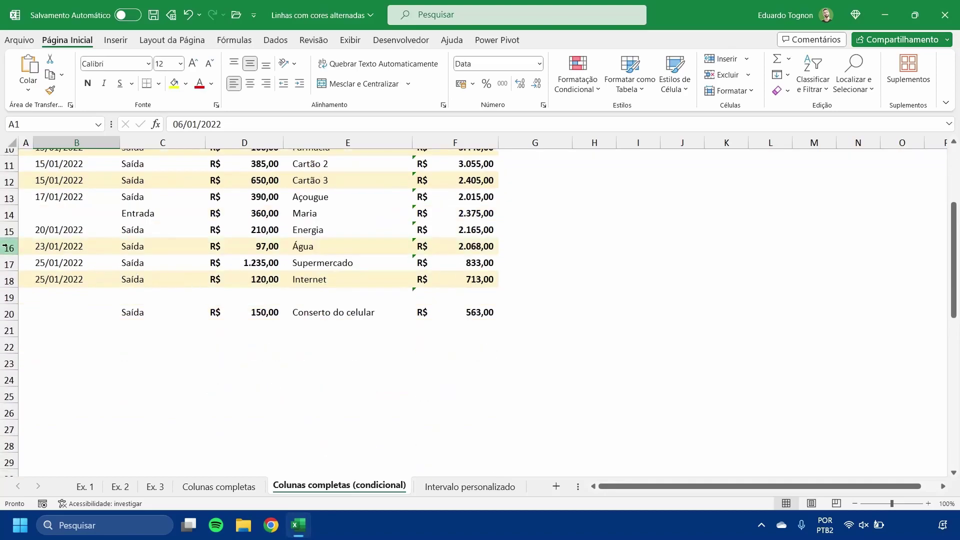
left_click(8, 246)
left_click(5, 264)
left_click(5, 280)
scroll(6, 280, "up", 2)
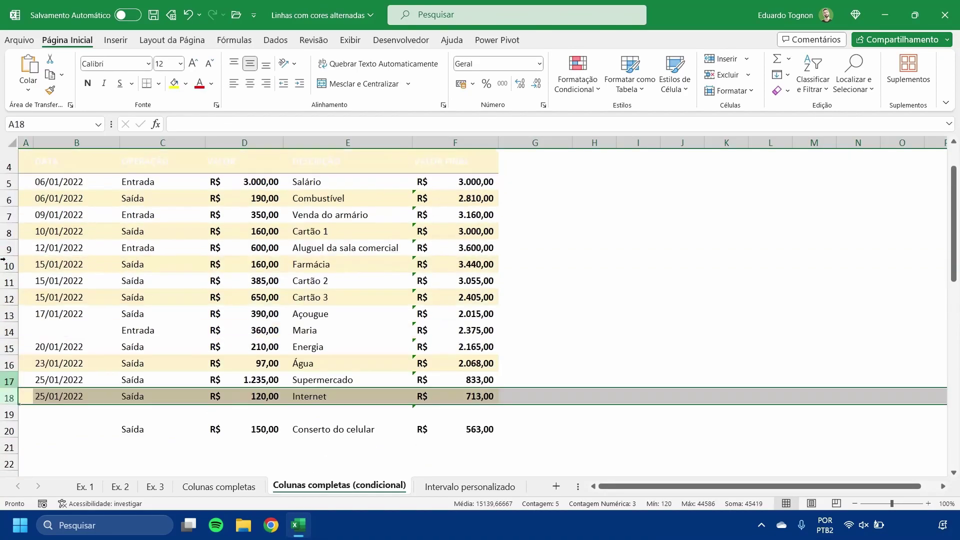
left_click(9, 231)
left_click(4, 264)
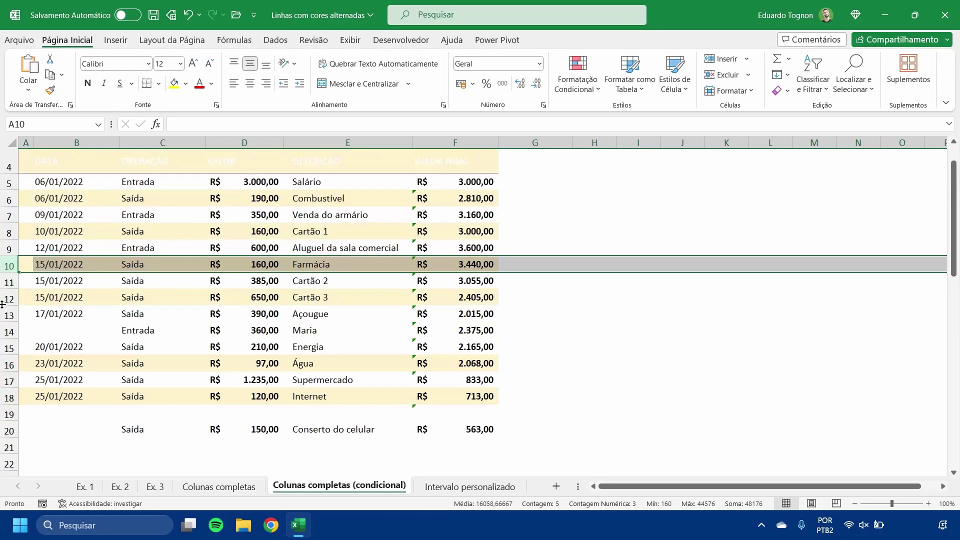
left_click(3, 299)
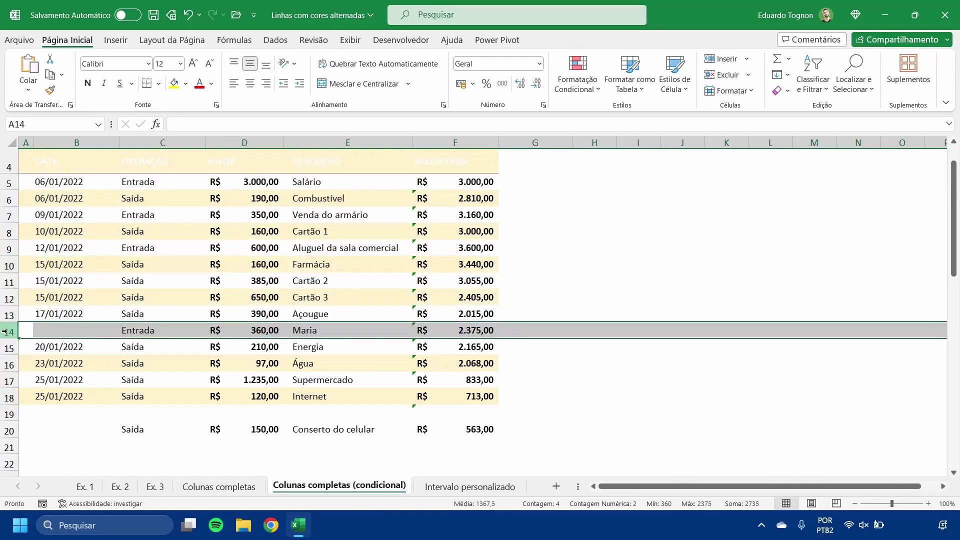
left_click(417, 315)
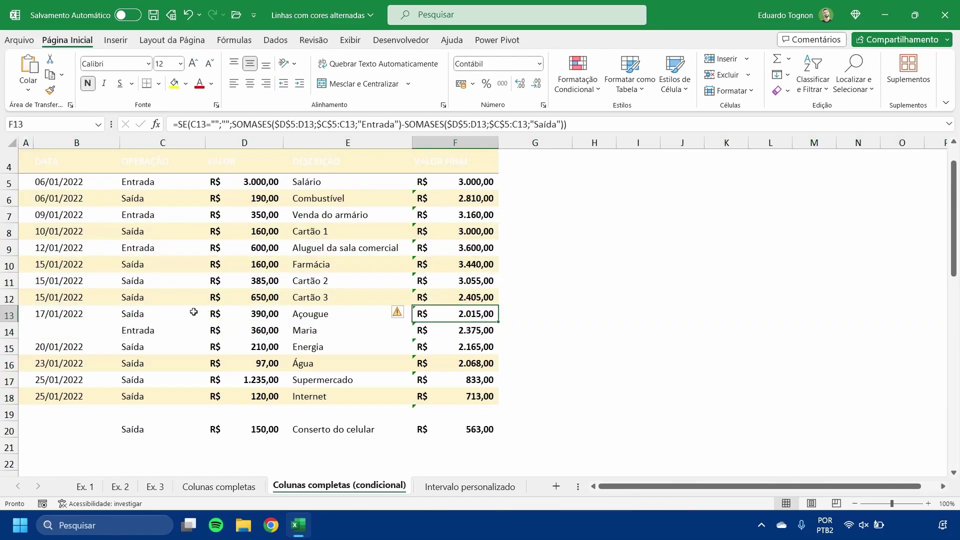
left_click(90, 336)
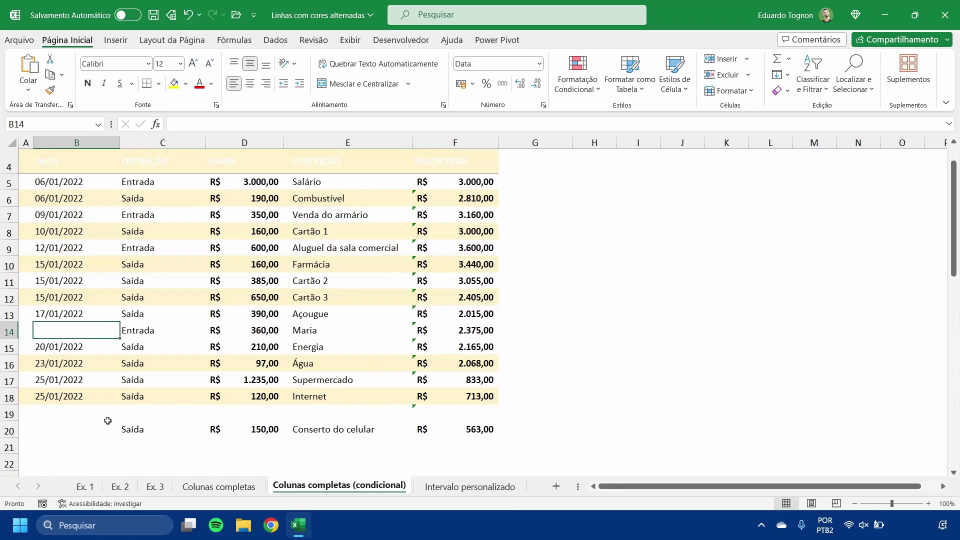
Enter the date 26/01/2022 in the blank date cell B20 and check the shading of row 20.
left_click(60, 430)
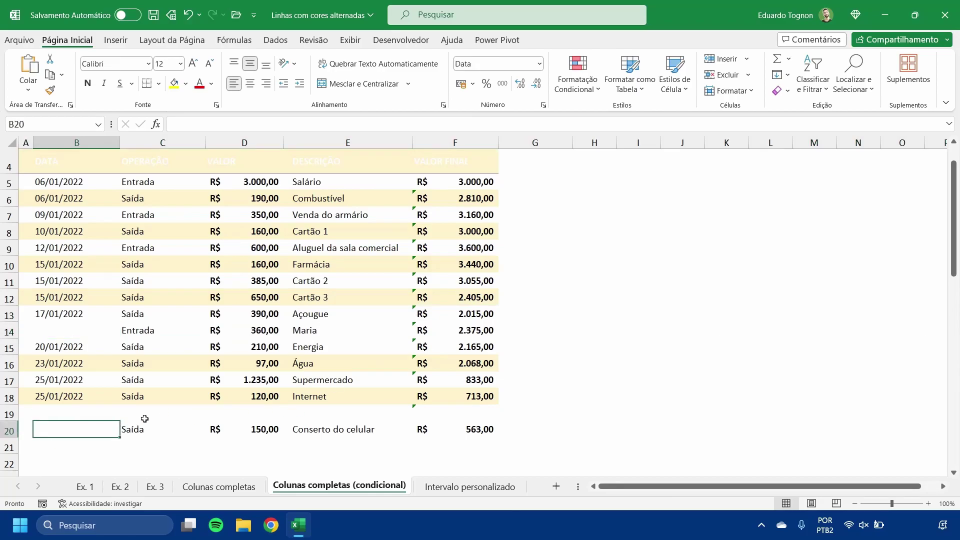
type("2")
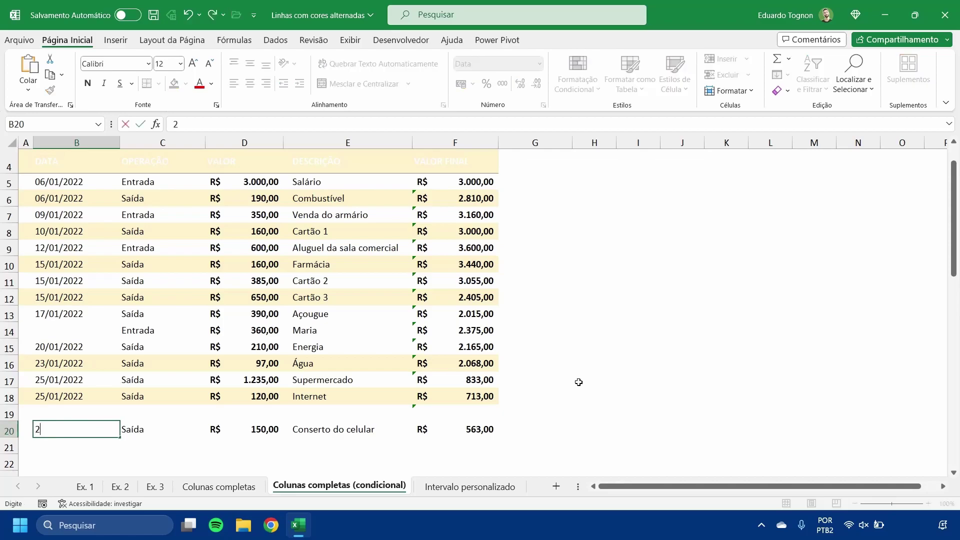
type("6/01/202")
key("Return")
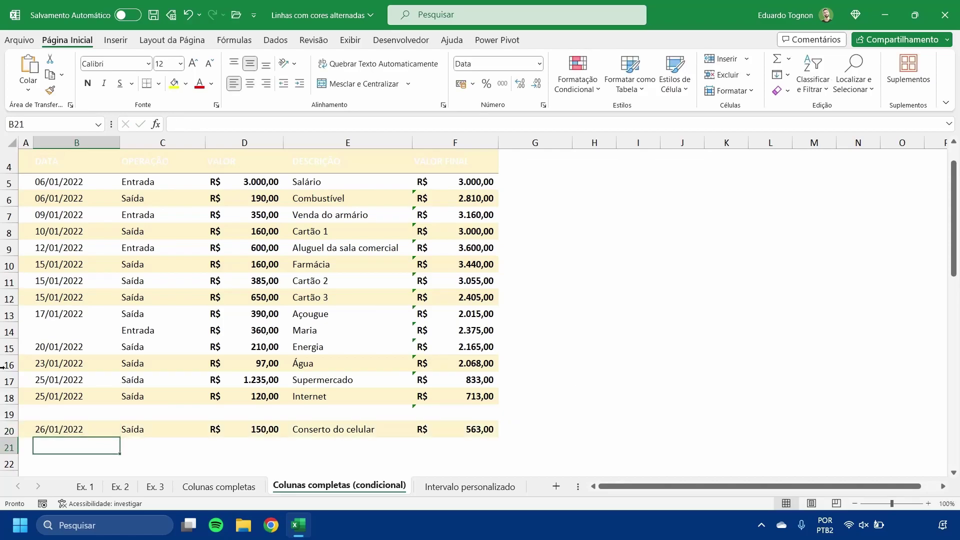
left_click(2, 429)
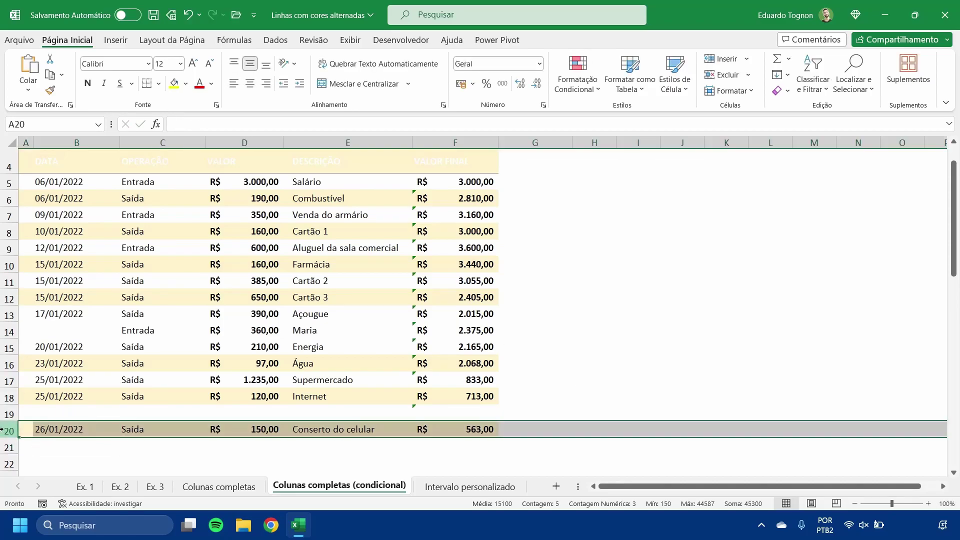
left_click(80, 423)
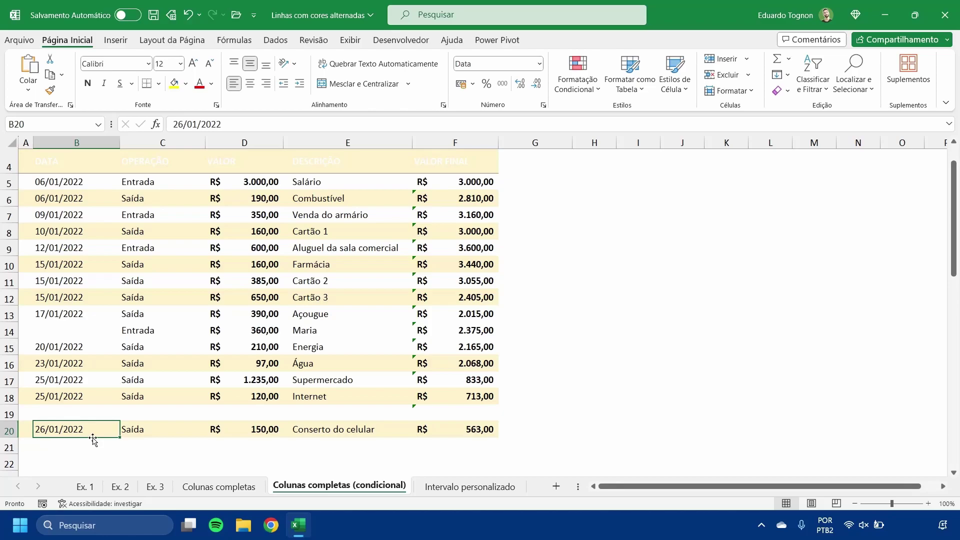
Clear the conditional formatting rules from rows 1 to 4 to restore the title and header colours.
scroll(93, 439, "up", 1)
left_click_drag(6, 149, 2, 202)
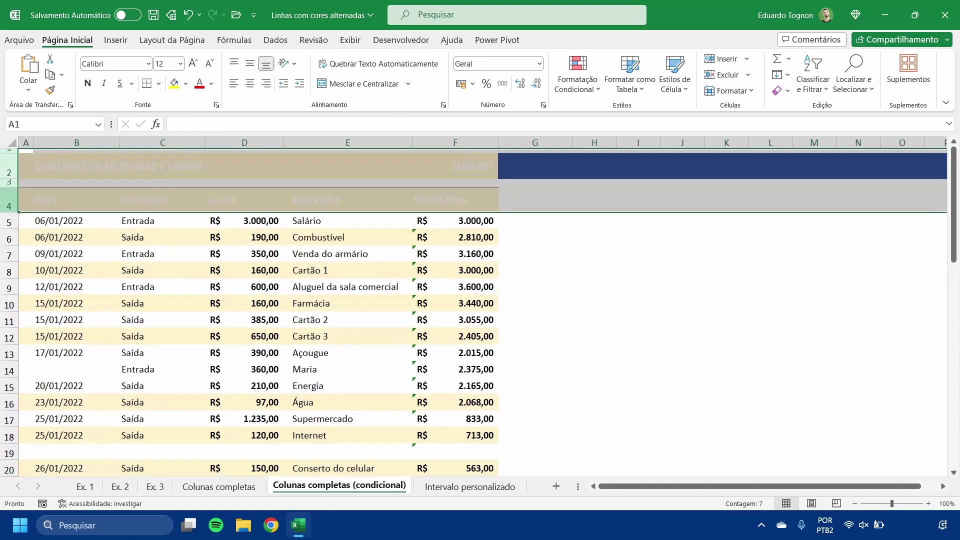
left_click(576, 79)
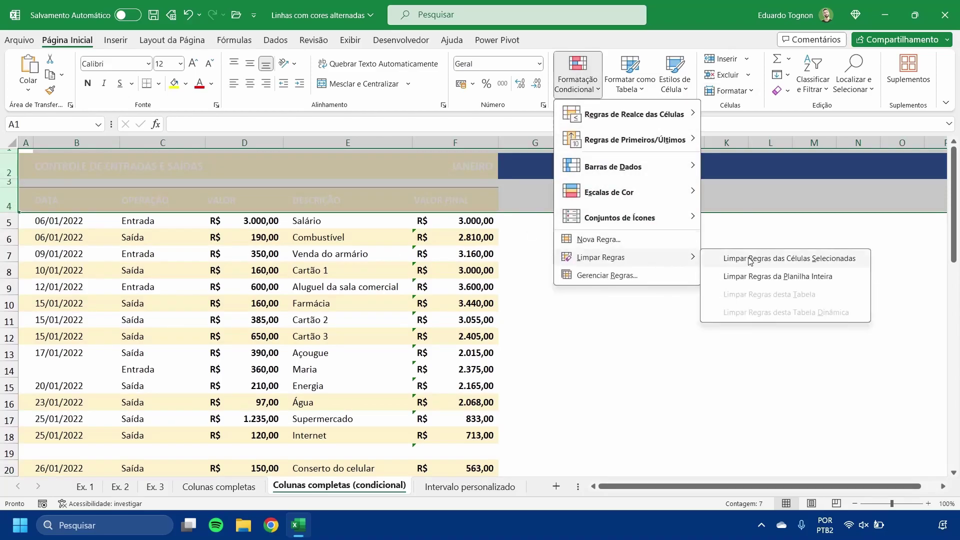
left_click(747, 257)
left_click(596, 312)
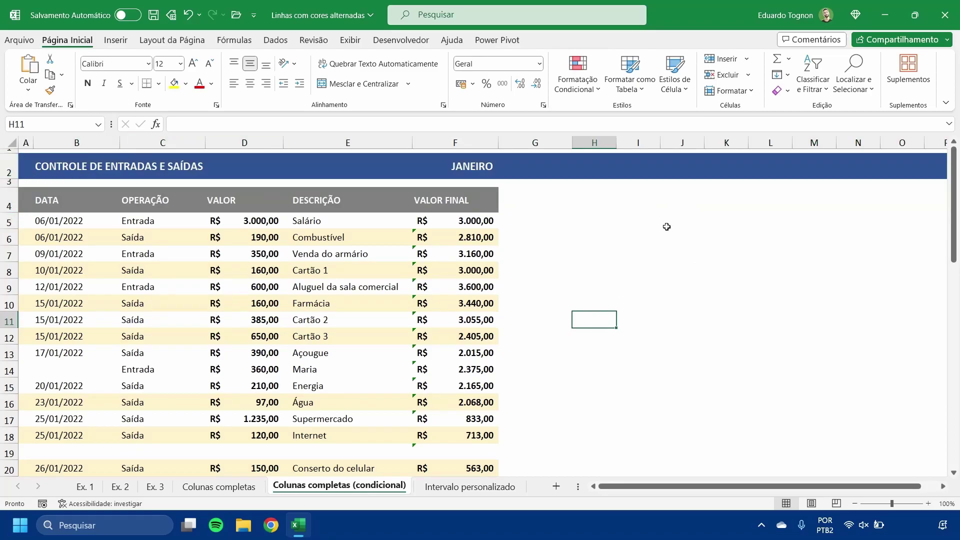
Switch to the Intervalo personalizado sheet and start a new formula-based conditional formatting rule for cell B5.
left_click(460, 488)
left_click(47, 224)
left_click(577, 75)
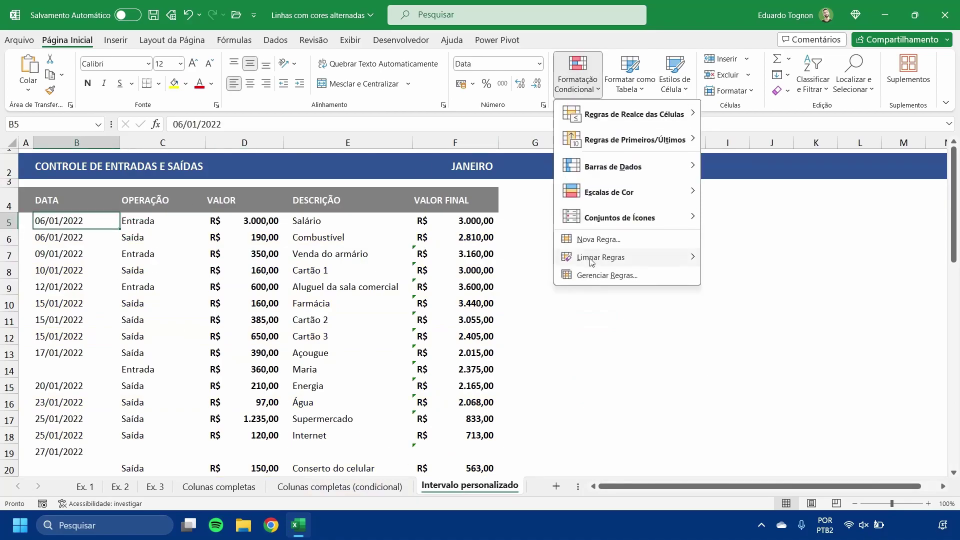
left_click(593, 276)
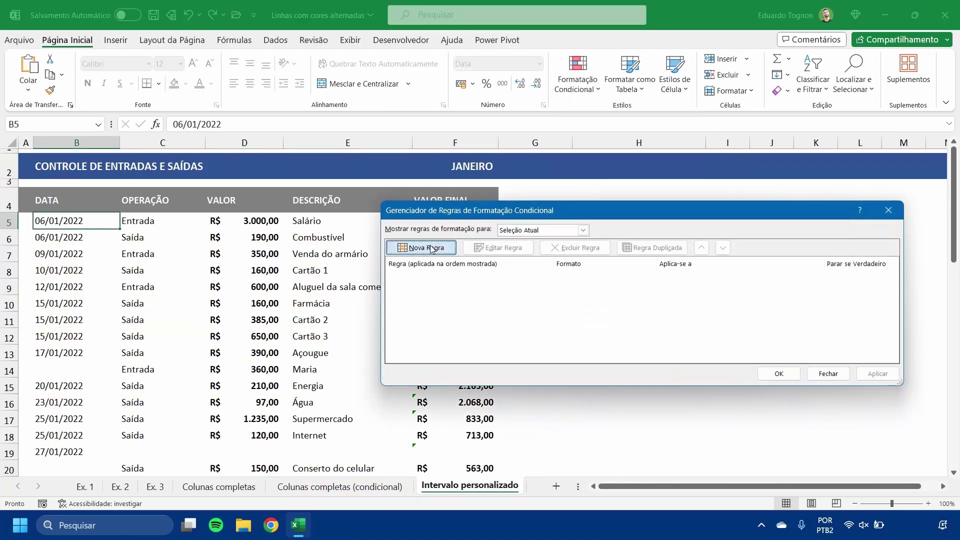
left_click(401, 187)
left_click(557, 268)
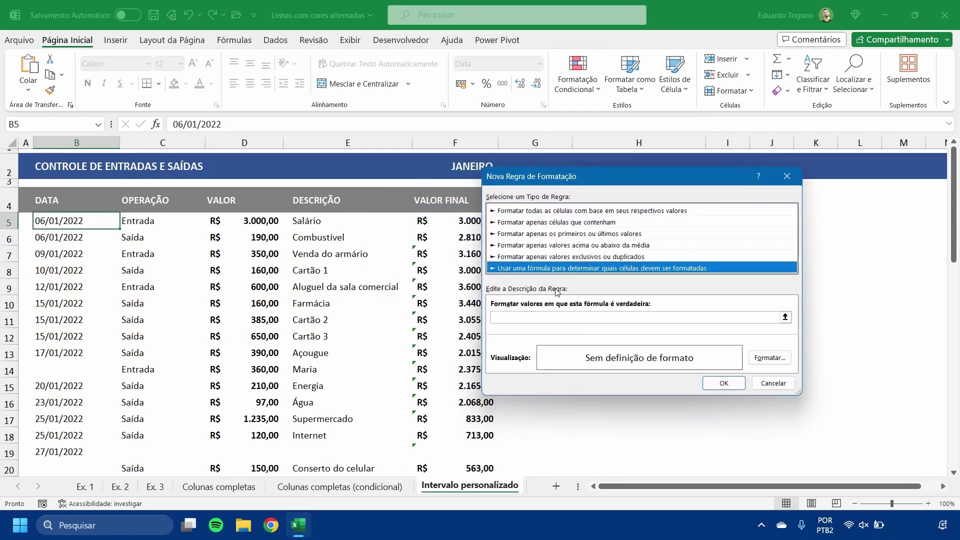
left_click(528, 318)
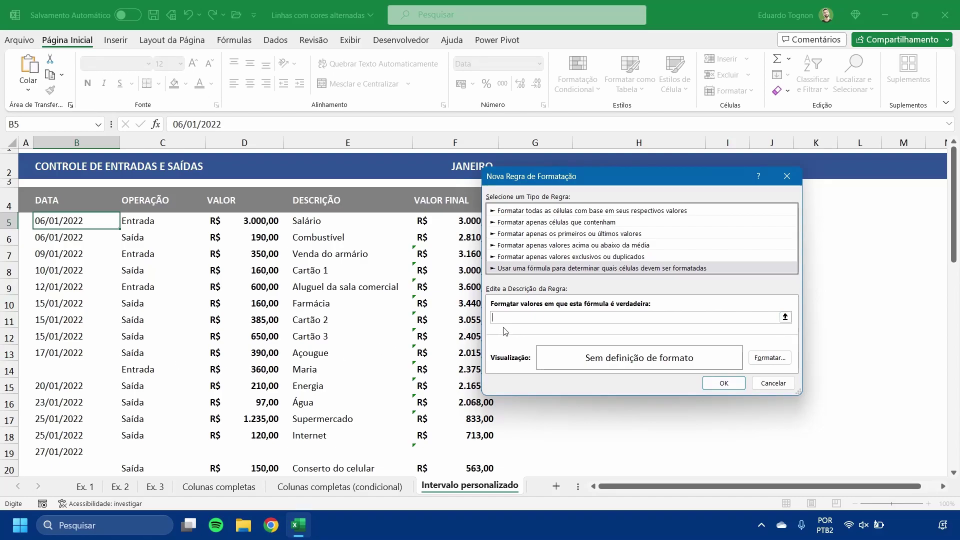
Enter =E(MOD(LIN($B5);4)=0 as the start of the rule formula, testing for every fourth row.
type("=")
type("E")
type("(")
type("MOF")
type("D(")
type("LIN(")
left_click(79, 231)
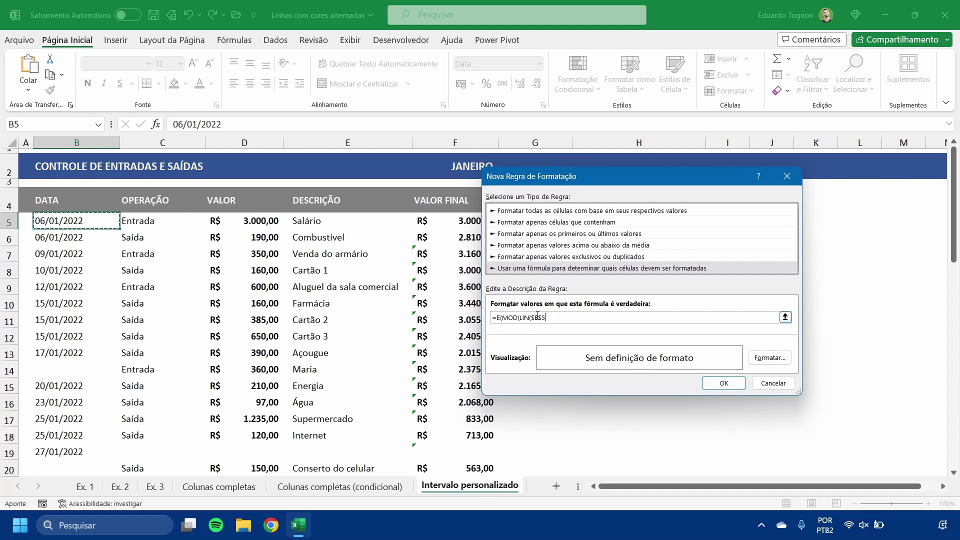
left_click(545, 317)
key("BackSpace")
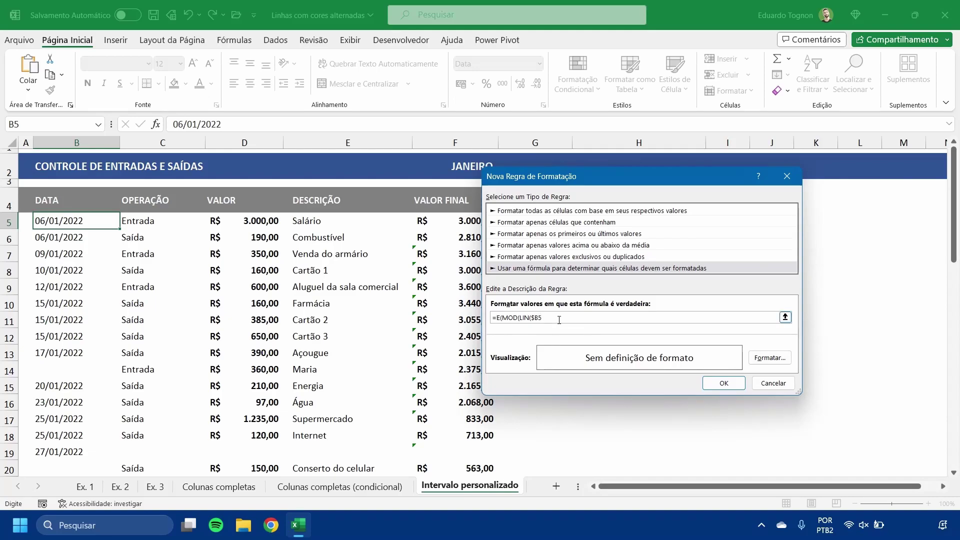
type(");4)=0")
Complete the rule formula with a second condition, $B5<>"", so that rows with a blank date are excluded.
type(";")
left_click(60, 222)
left_click(614, 319)
key("Left")
key("BackSpace")
type("<>\"\")")
Give the rule a light orange background fill and save the new rule.
left_click(769, 357)
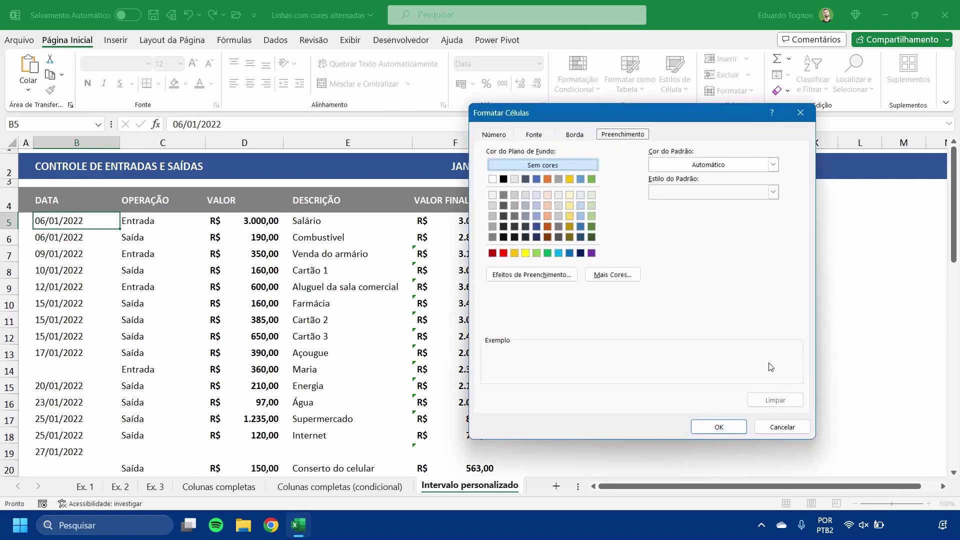
left_click(548, 206)
left_click(547, 194)
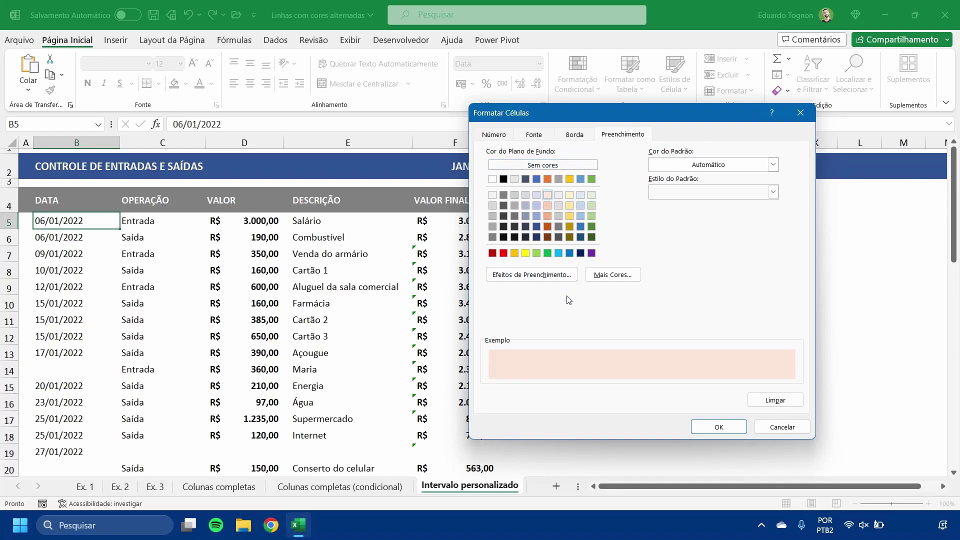
left_click(547, 206)
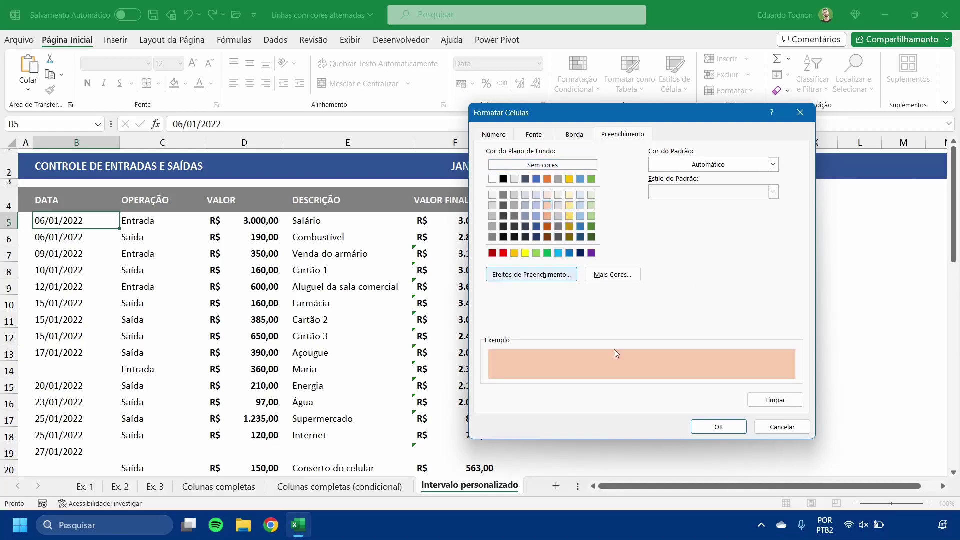
left_click(719, 426)
left_click(719, 379)
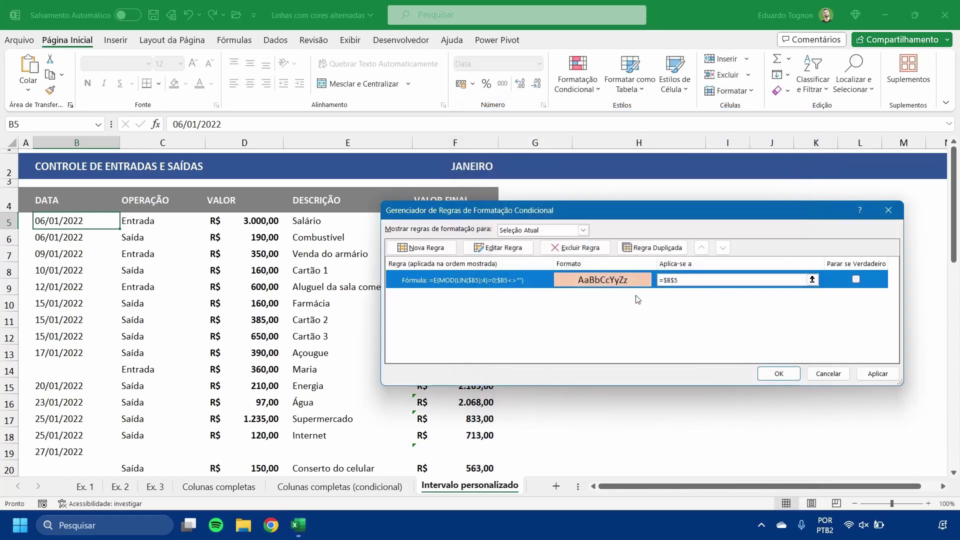
Set the rule's applied range to =$A:$F and apply it to the sheet.
left_click(812, 279)
left_click_drag(26, 143, 438, 140)
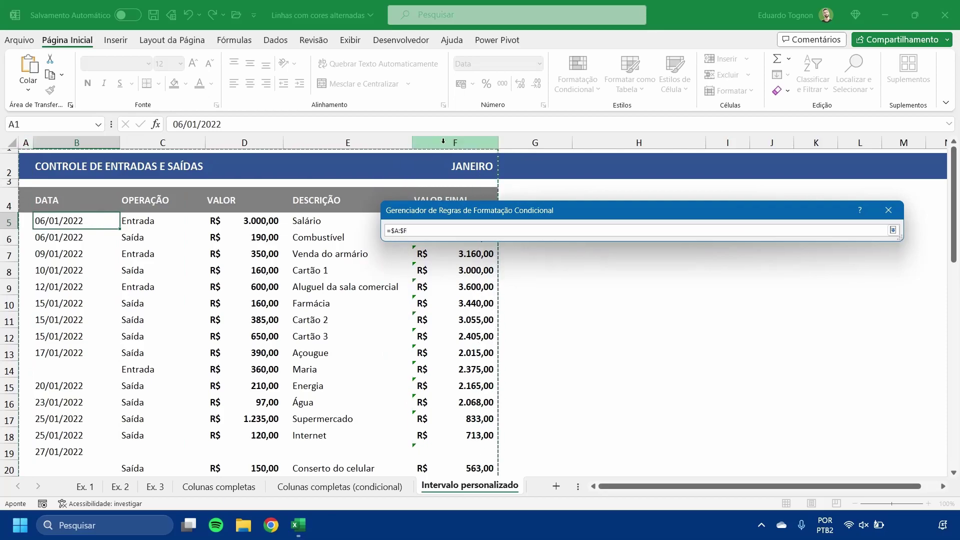
left_click(893, 230)
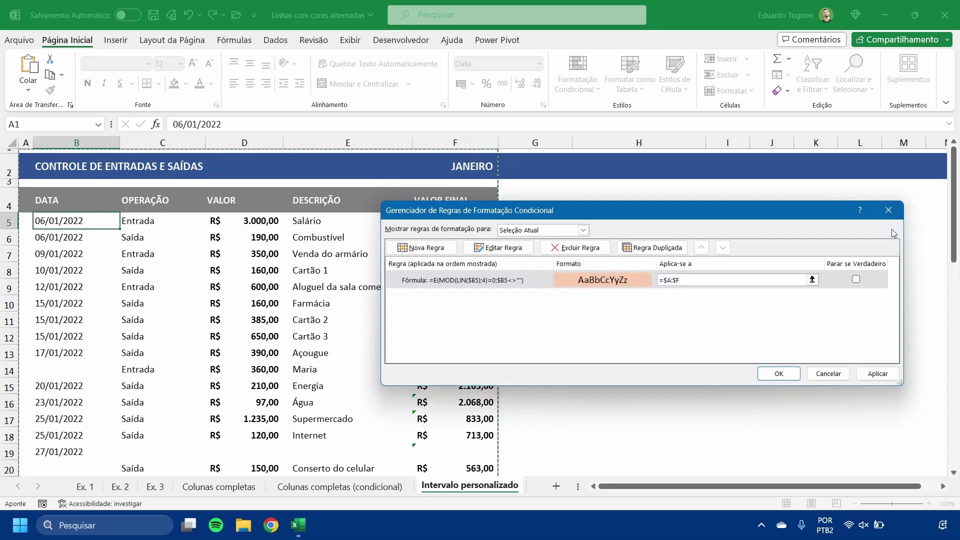
left_click(779, 373)
left_click(642, 325)
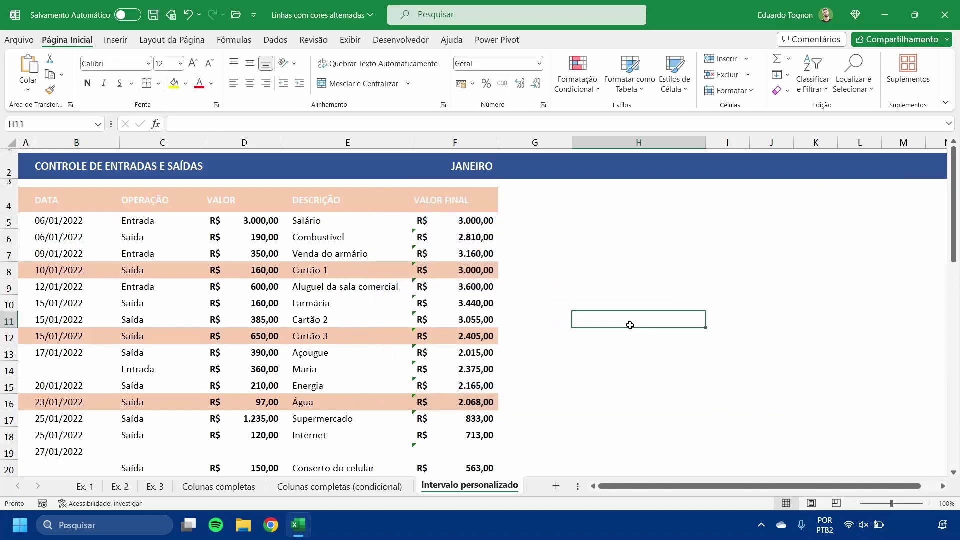
Examine the shading of every fourth row, from rows 4, 8, 12 and 16 down to row 20 with its blank date.
left_click(9, 203)
left_click(542, 330)
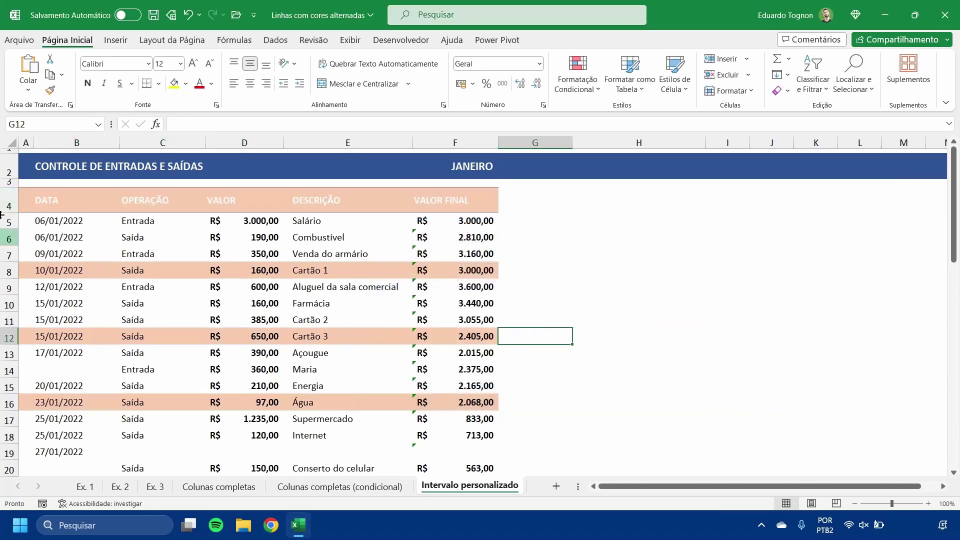
left_click(9, 201)
left_click(9, 269)
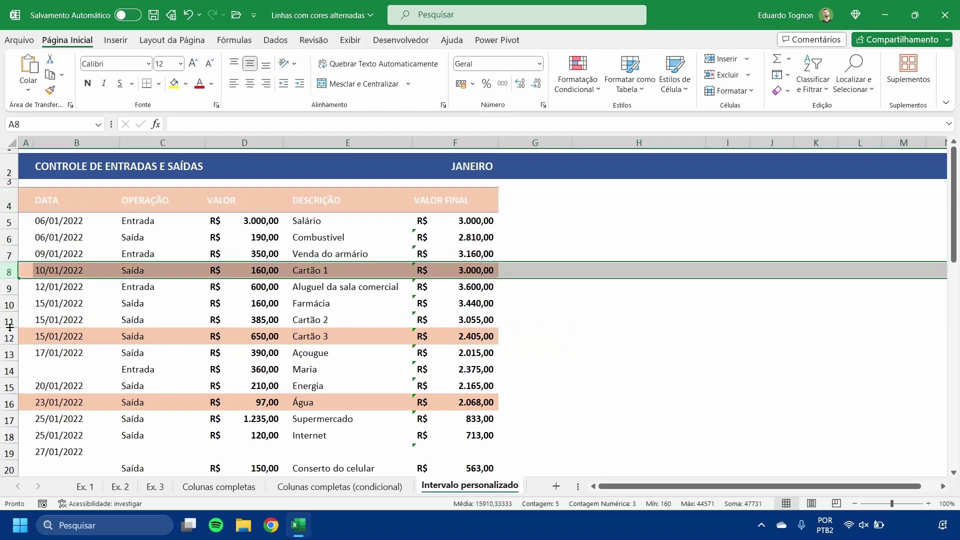
left_click(9, 336)
left_click(4, 404)
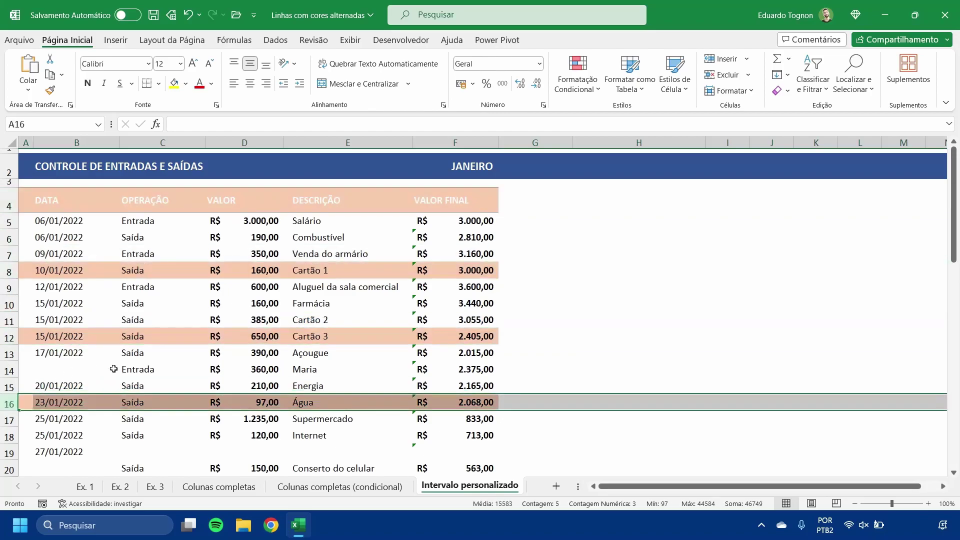
scroll(113, 369, "down", 2)
left_click(124, 375)
left_click(28, 390)
left_click(9, 392)
left_click(118, 429)
Enter the date 29/1/22 in the blank date cell B20 and check the shading of row 20.
left_click(58, 394)
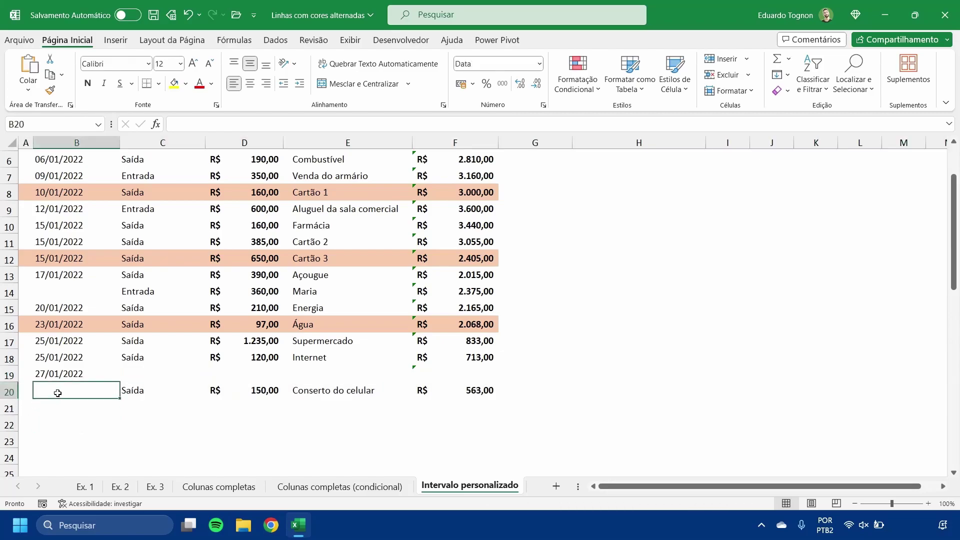
type("29/1/22")
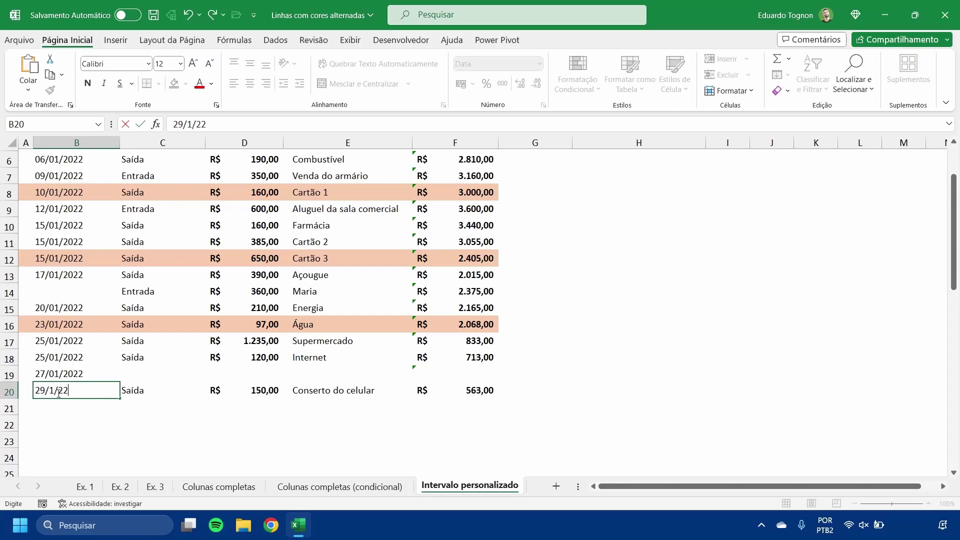
key("Return")
left_click(9, 391)
left_click(54, 414)
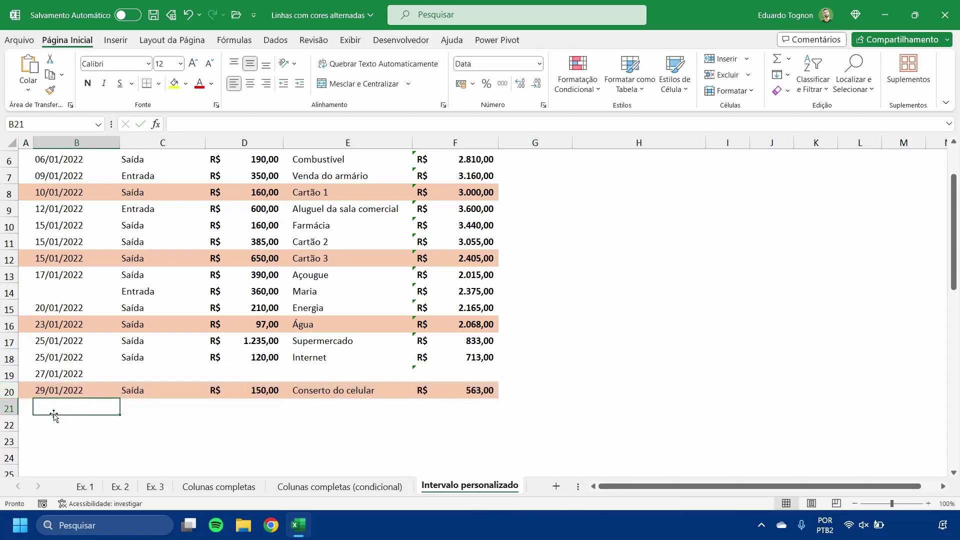
left_click(67, 387)
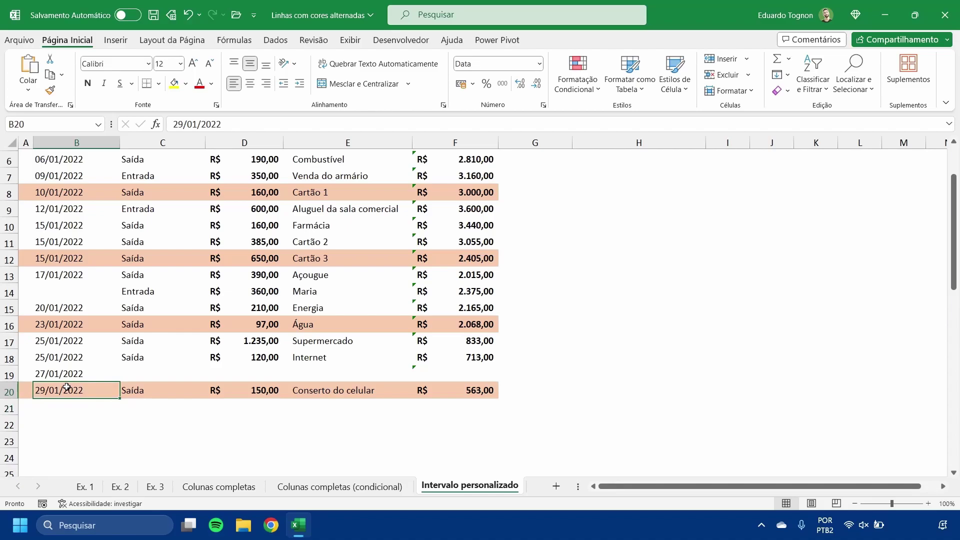
left_click(5, 392)
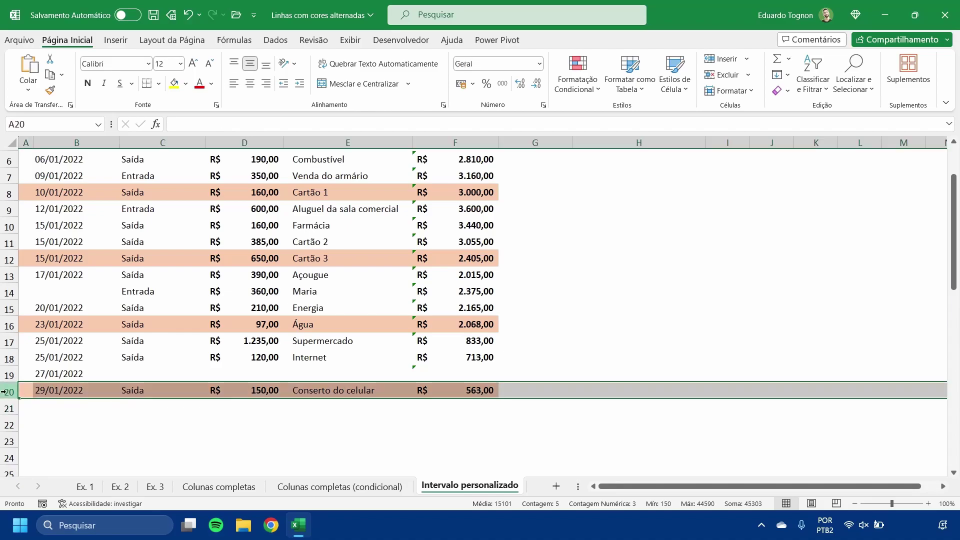
left_click(134, 457)
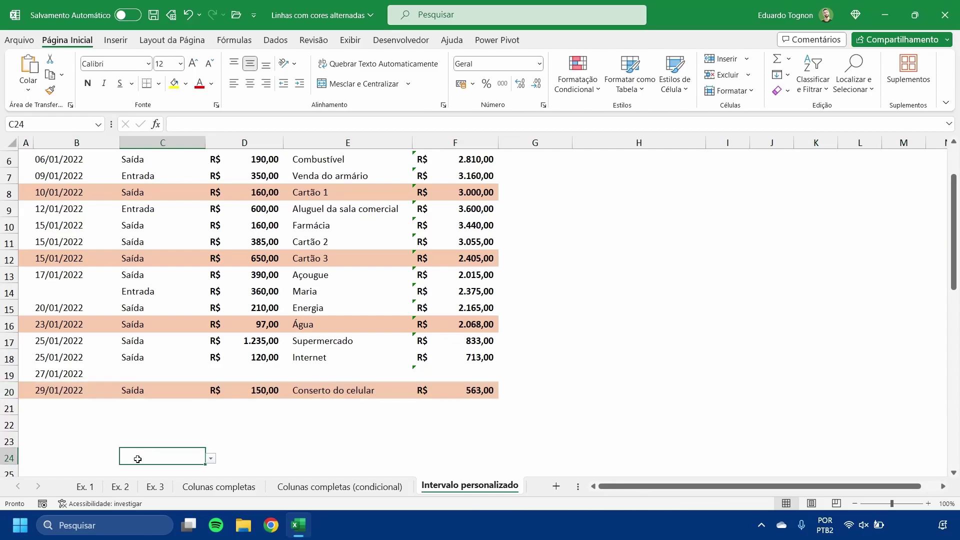
Clear the conditional formatting rules from rows 1 to 4 to restore the header colours.
scroll(137, 458, "up", 2)
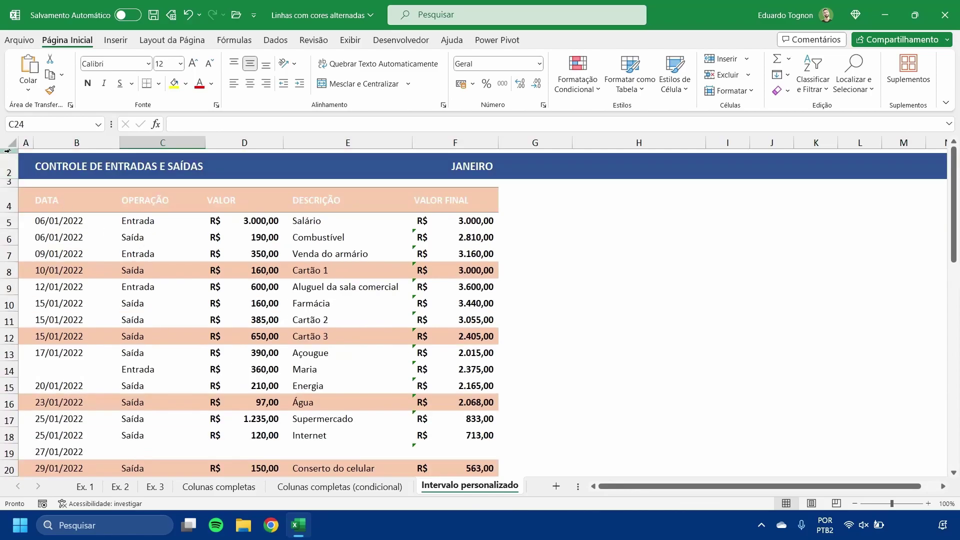
left_click_drag(9, 150, 4, 203)
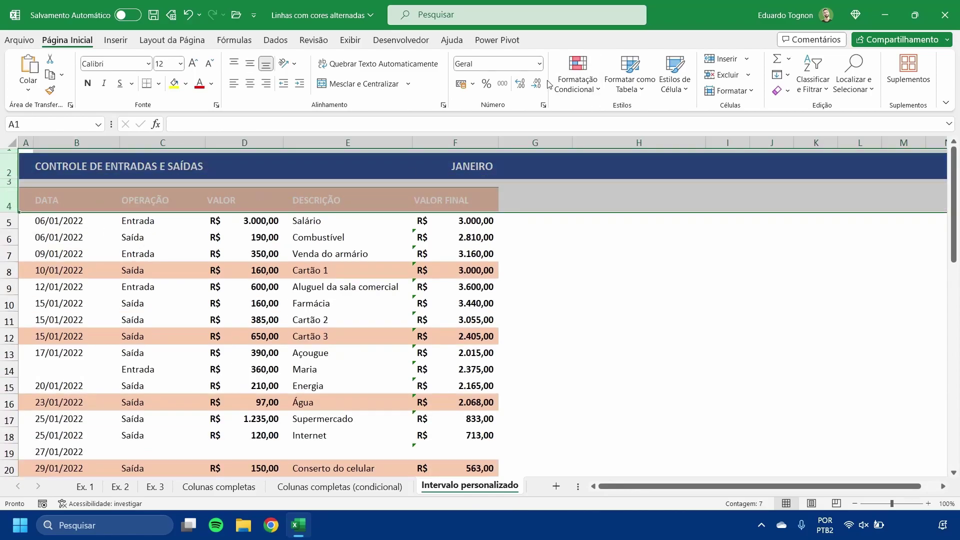
left_click(578, 75)
mouse_move(615, 257)
left_click(747, 260)
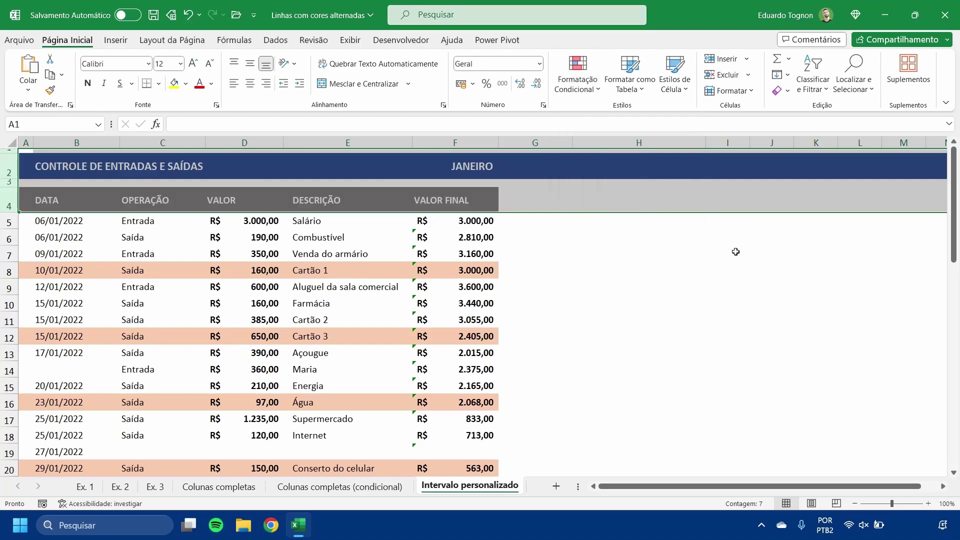
left_click(645, 252)
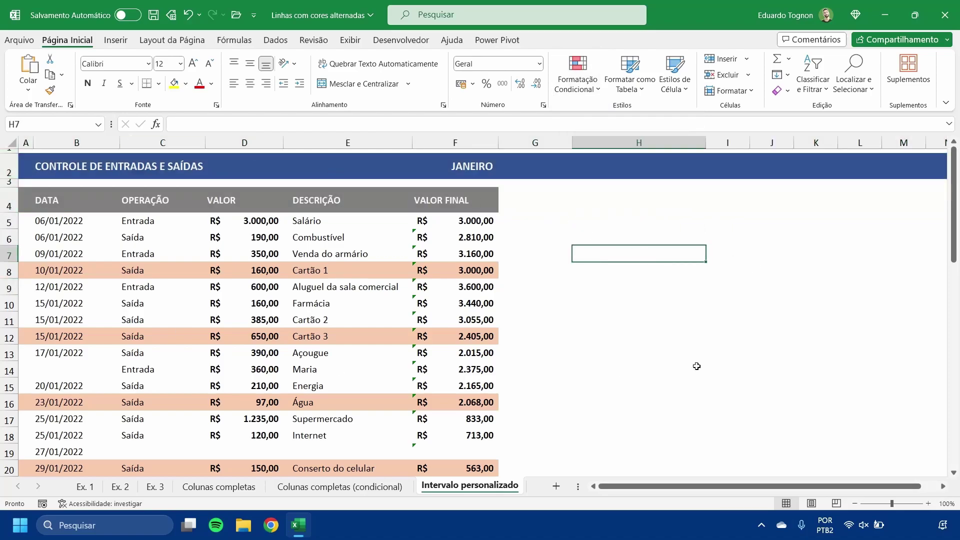